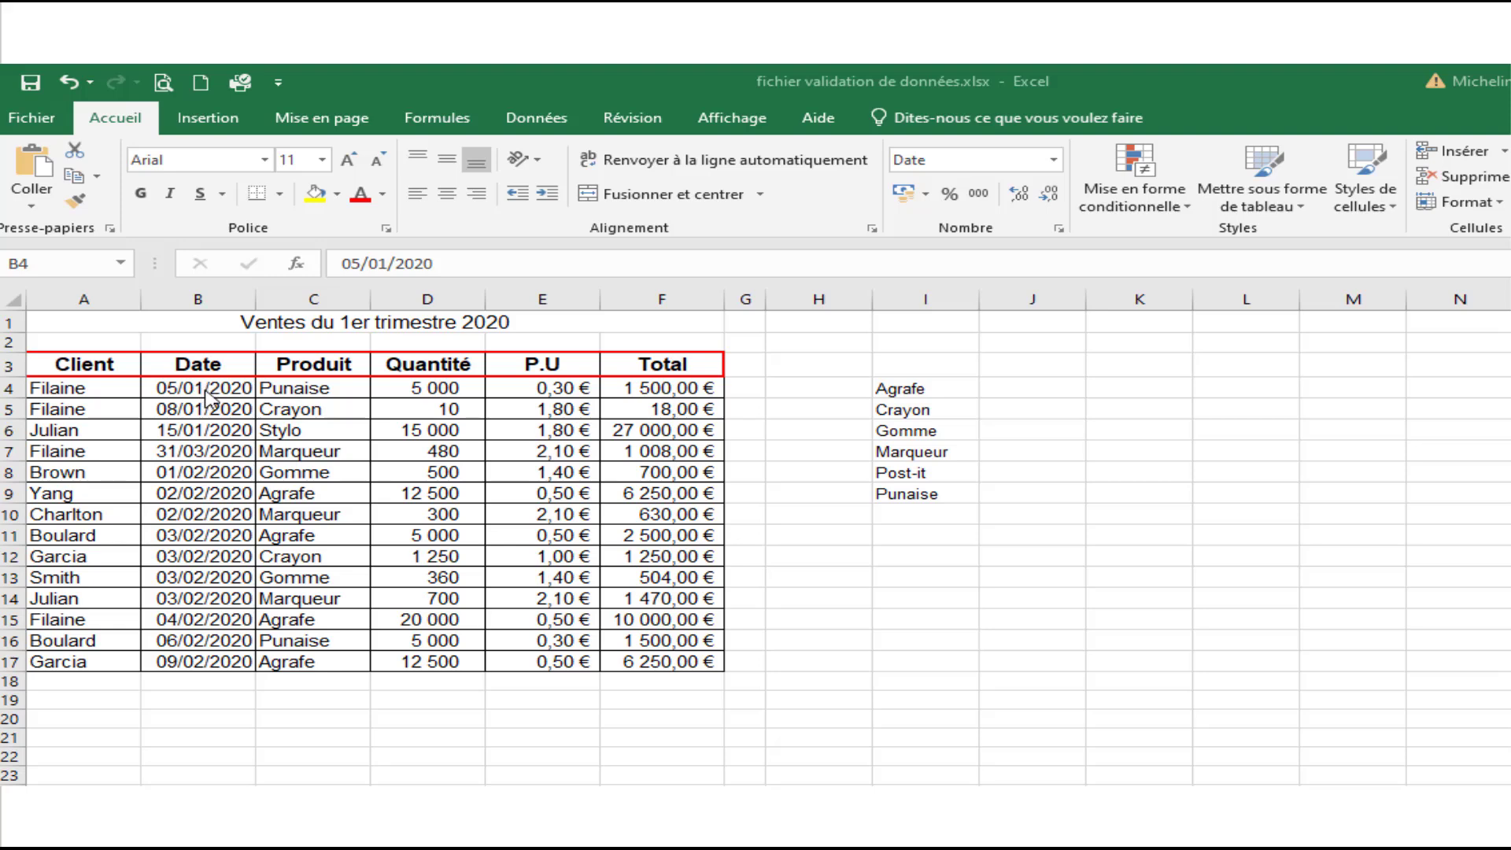
Step: Start a data validation rule for the Date column cells B4:B17 that allows only the Date type
left_click(208, 394)
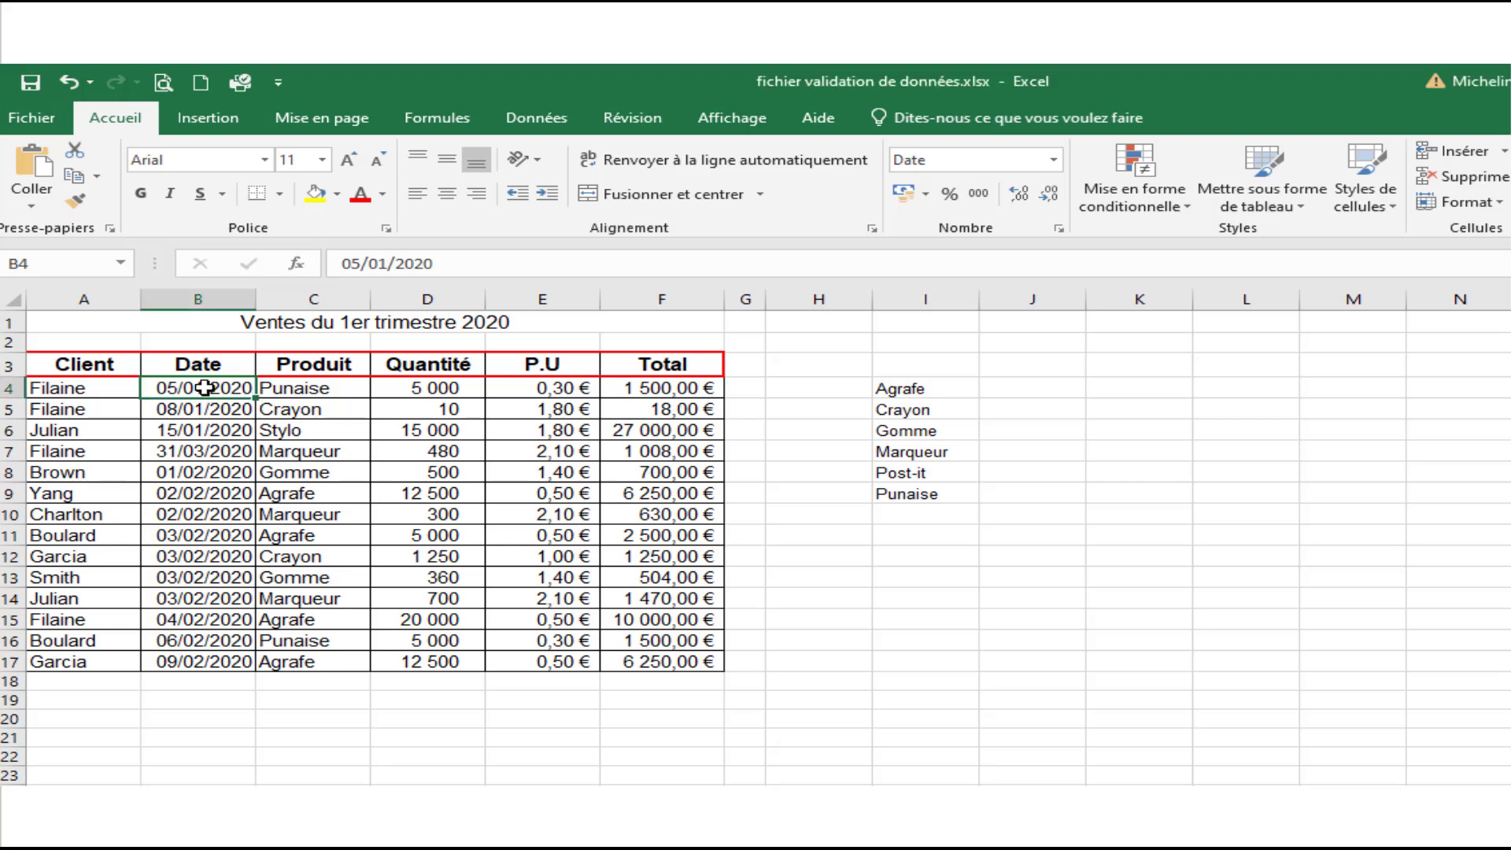
left_click_drag(204, 407, 191, 659)
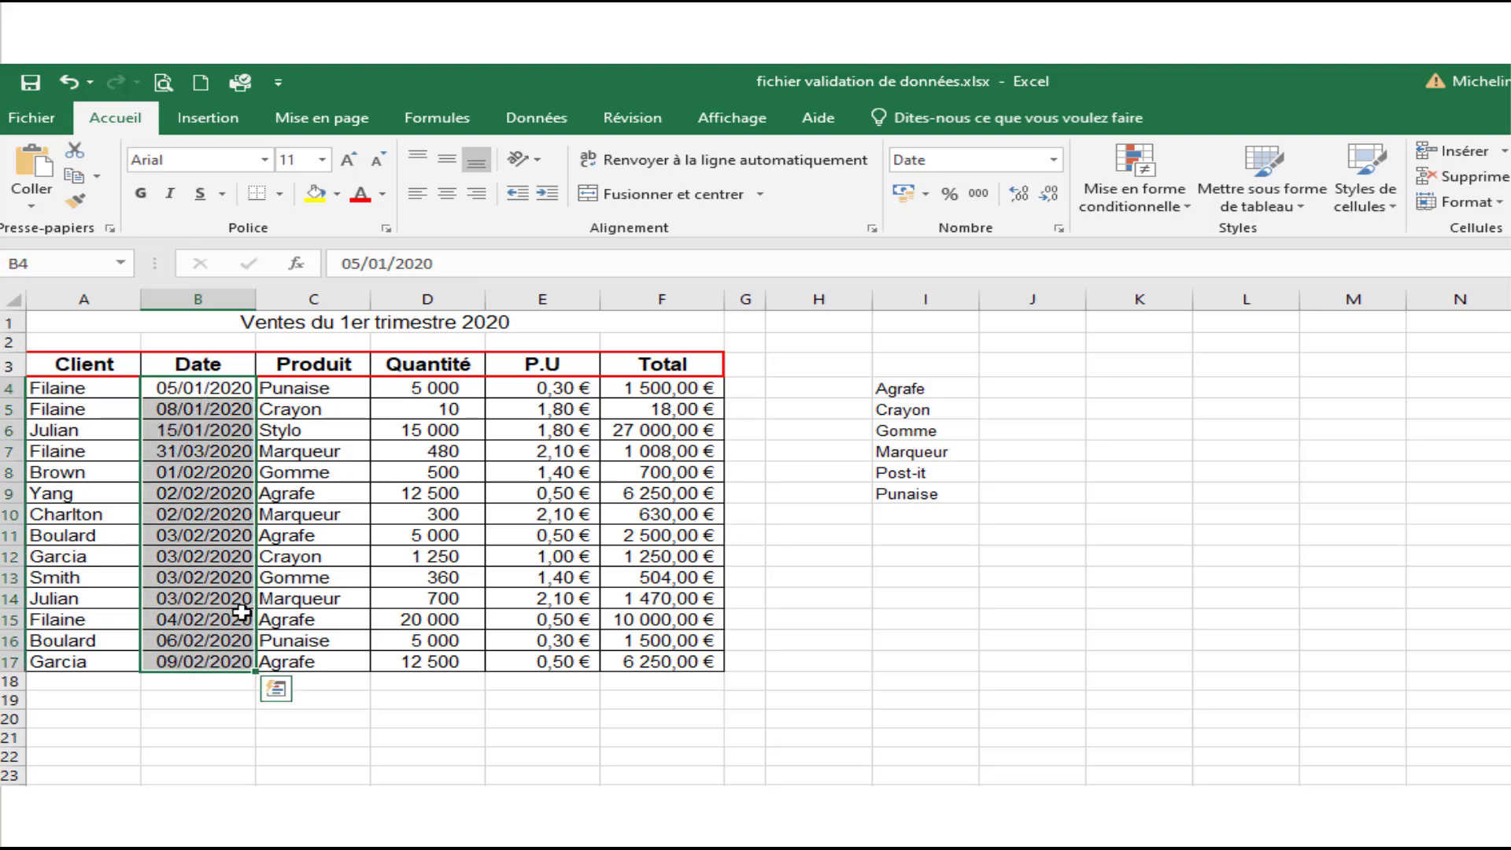
left_click(532, 122)
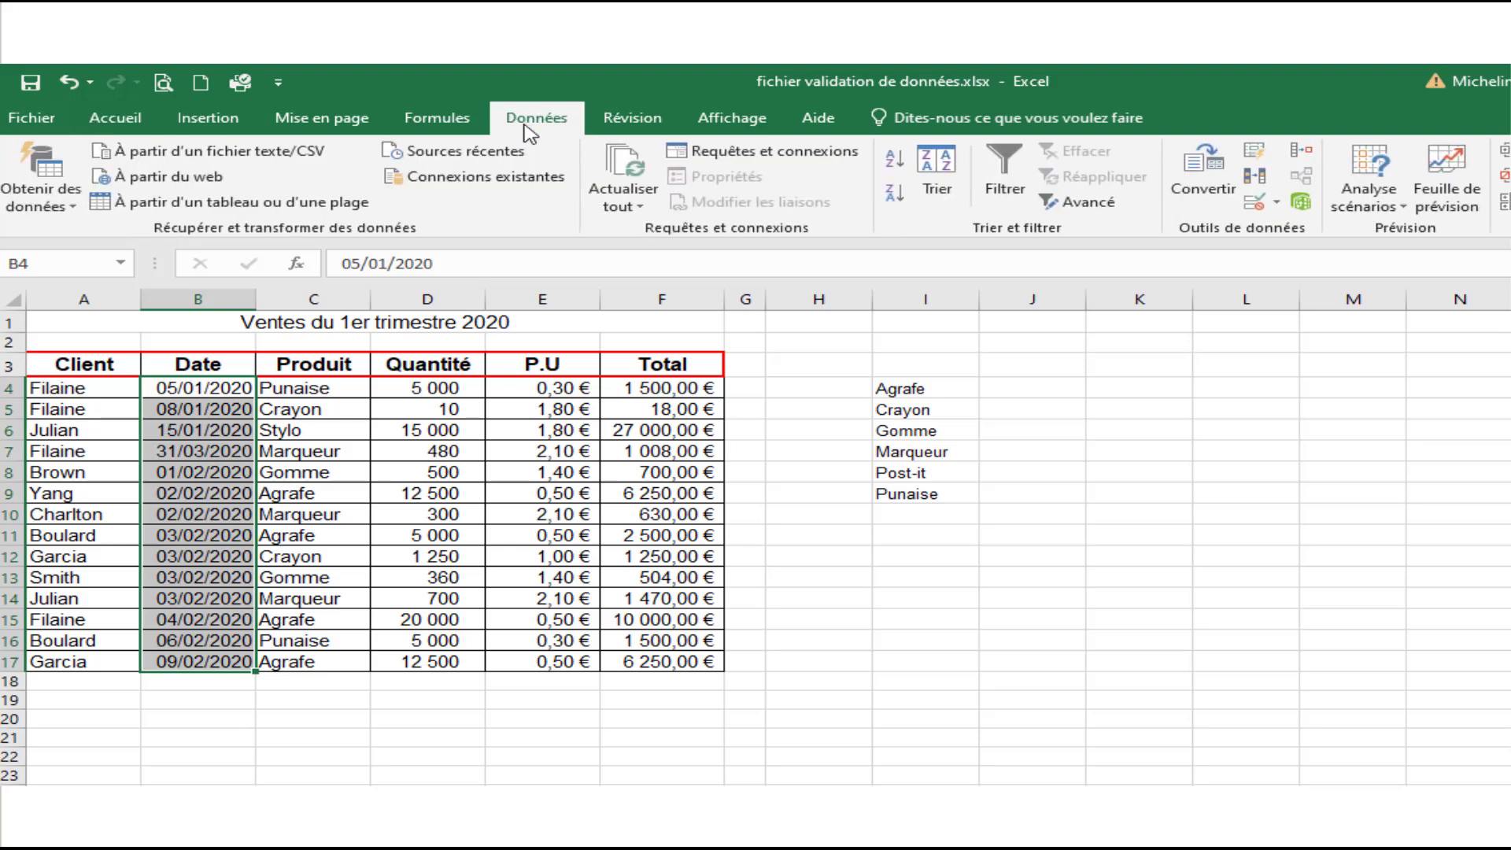
left_click(1257, 205)
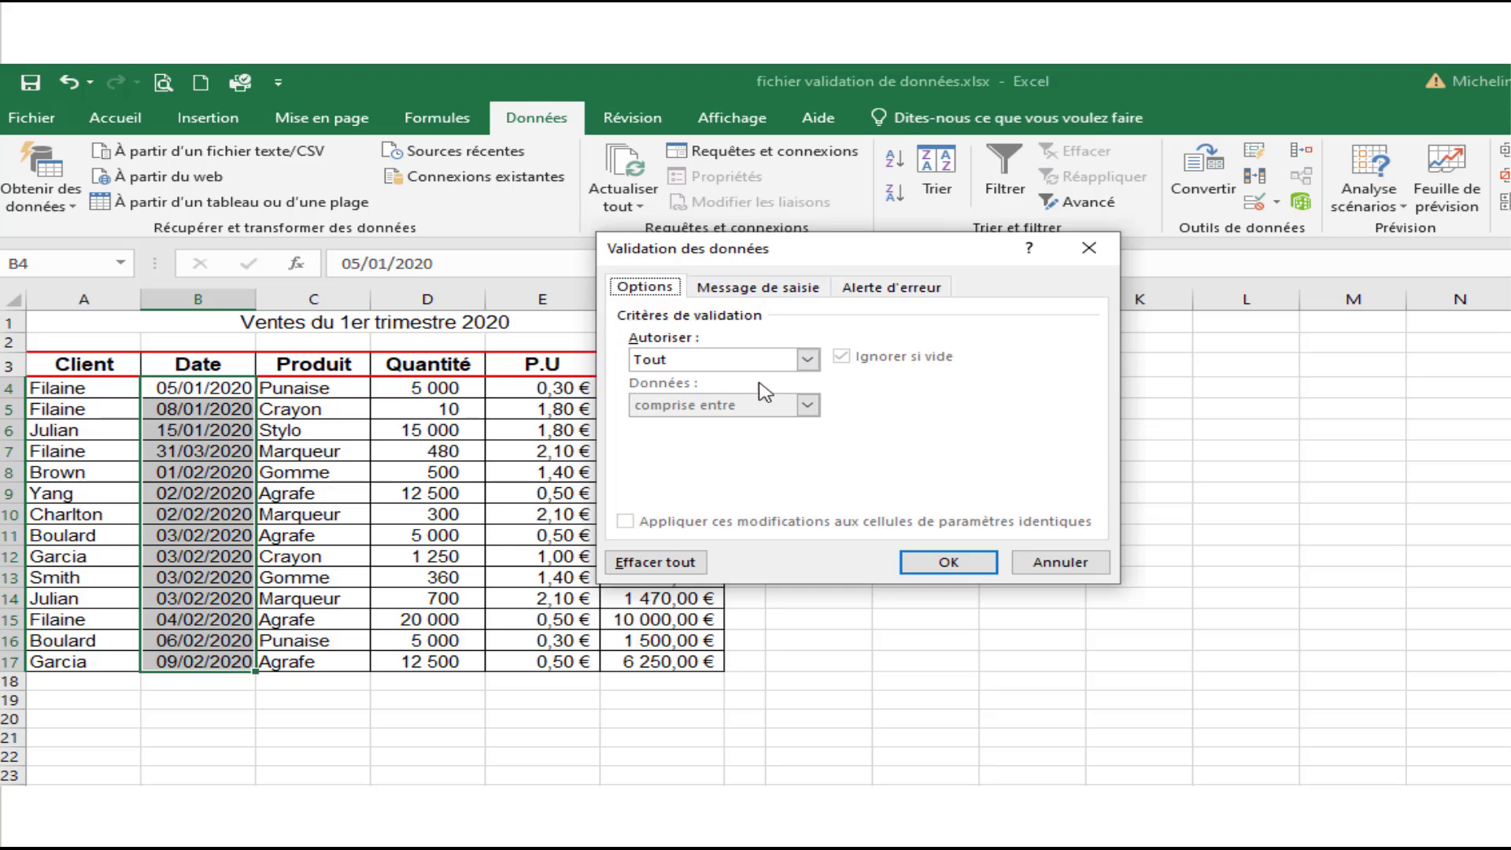
left_click(808, 362)
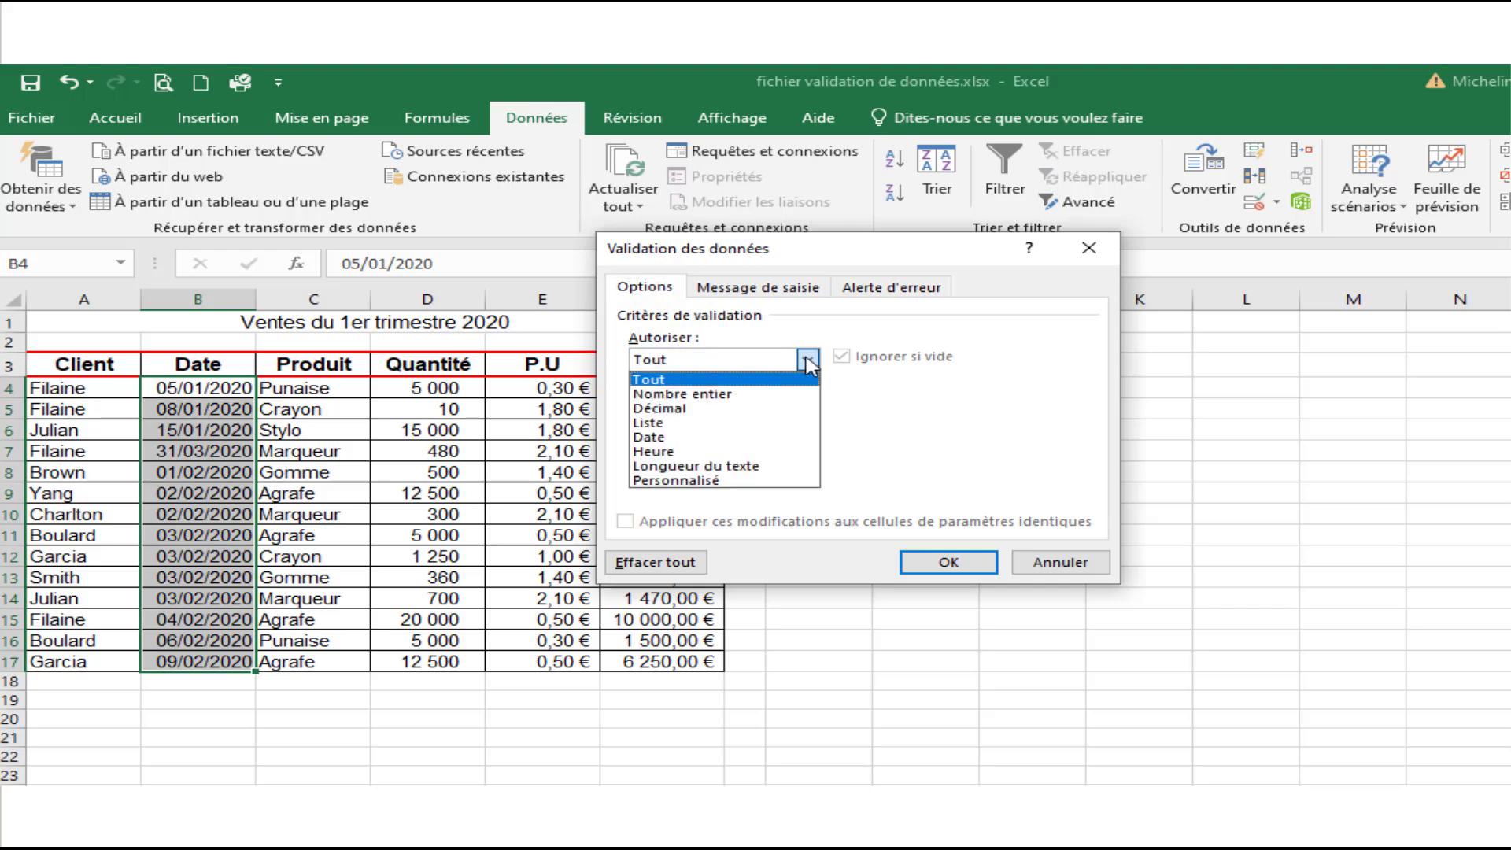
left_click(675, 437)
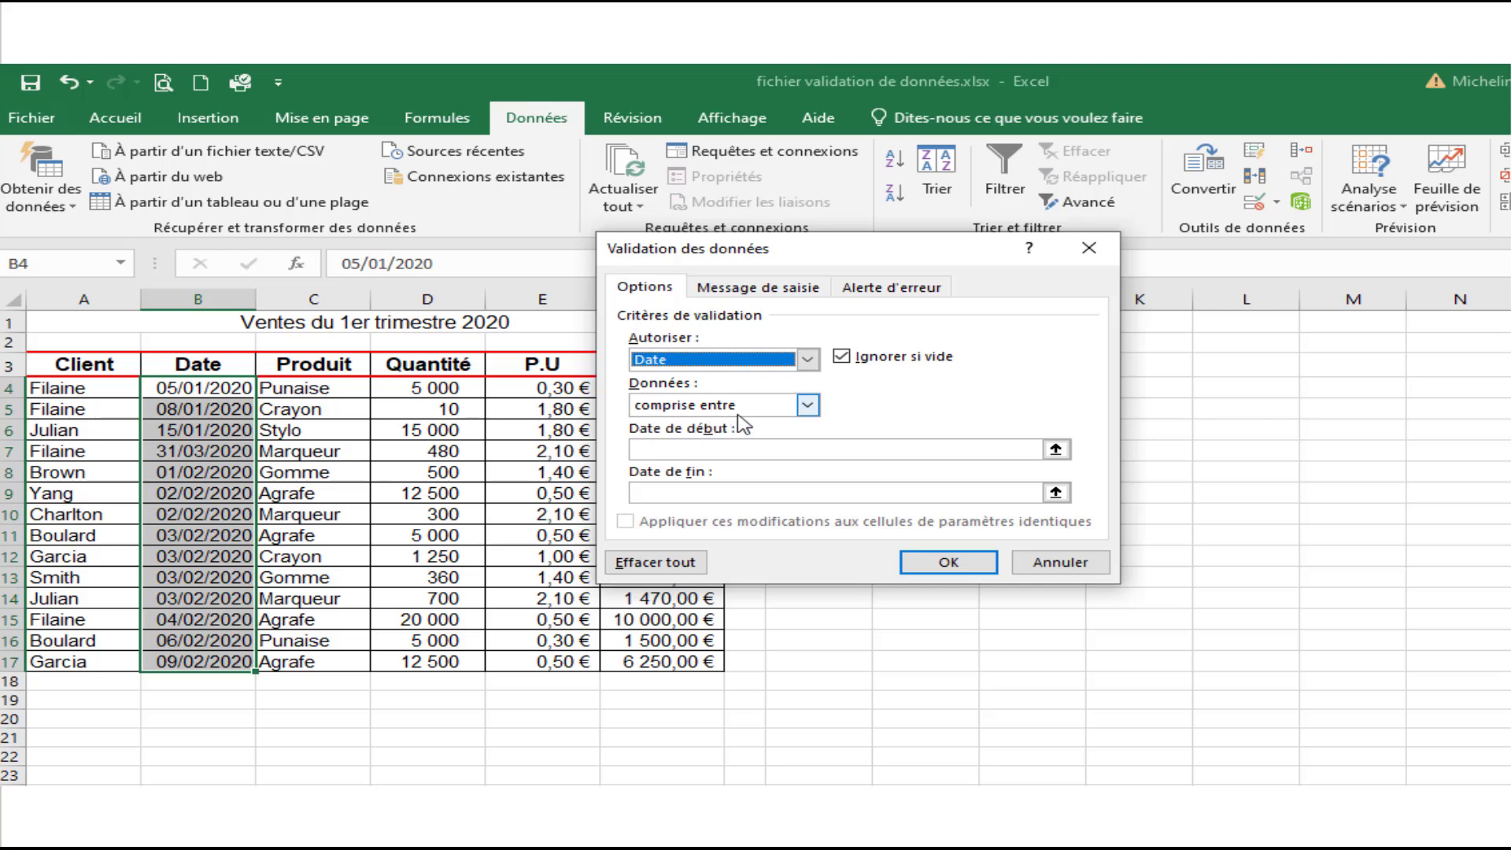
Step: Limit the allowed dates to between 01/01/2020 and 31/03/2020
left_click(695, 449)
type("01")
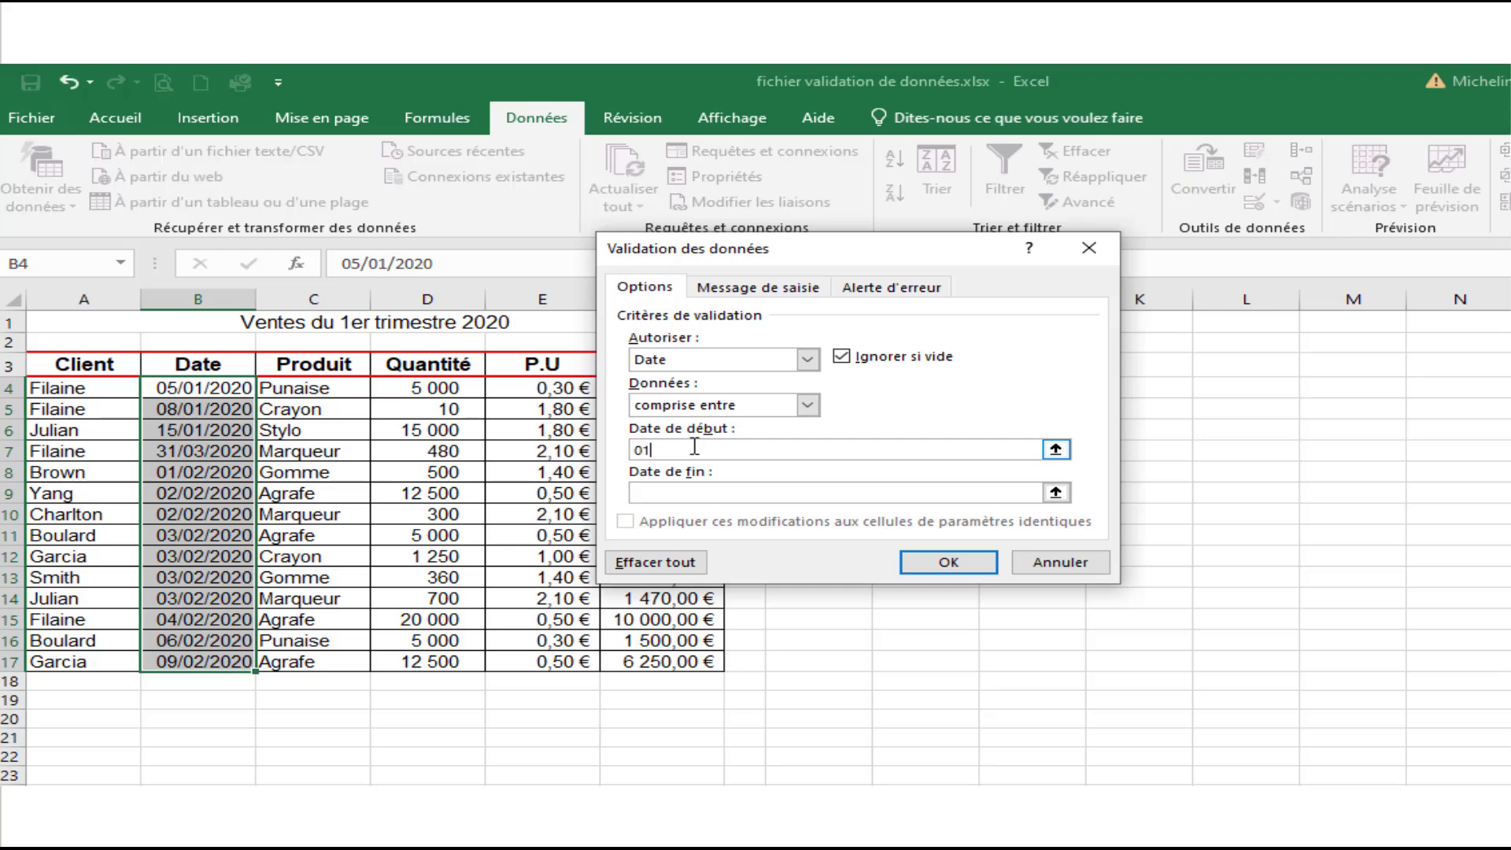
type("/01/20")
left_click(695, 492)
type("31/03/20")
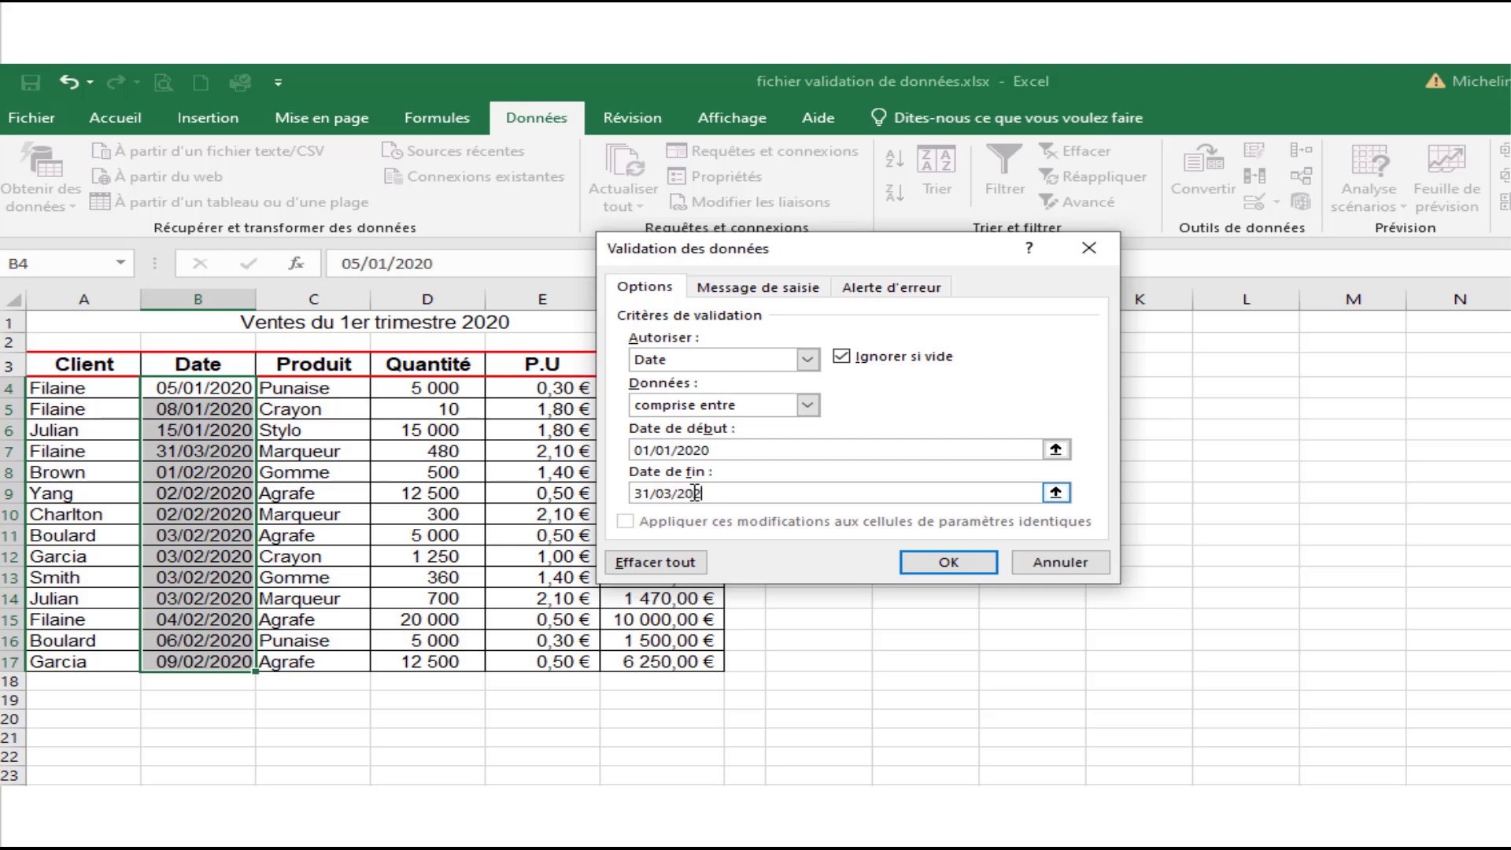
Step: Give the date rule's input message the title "dates du 1er trimestre"
left_click(765, 291)
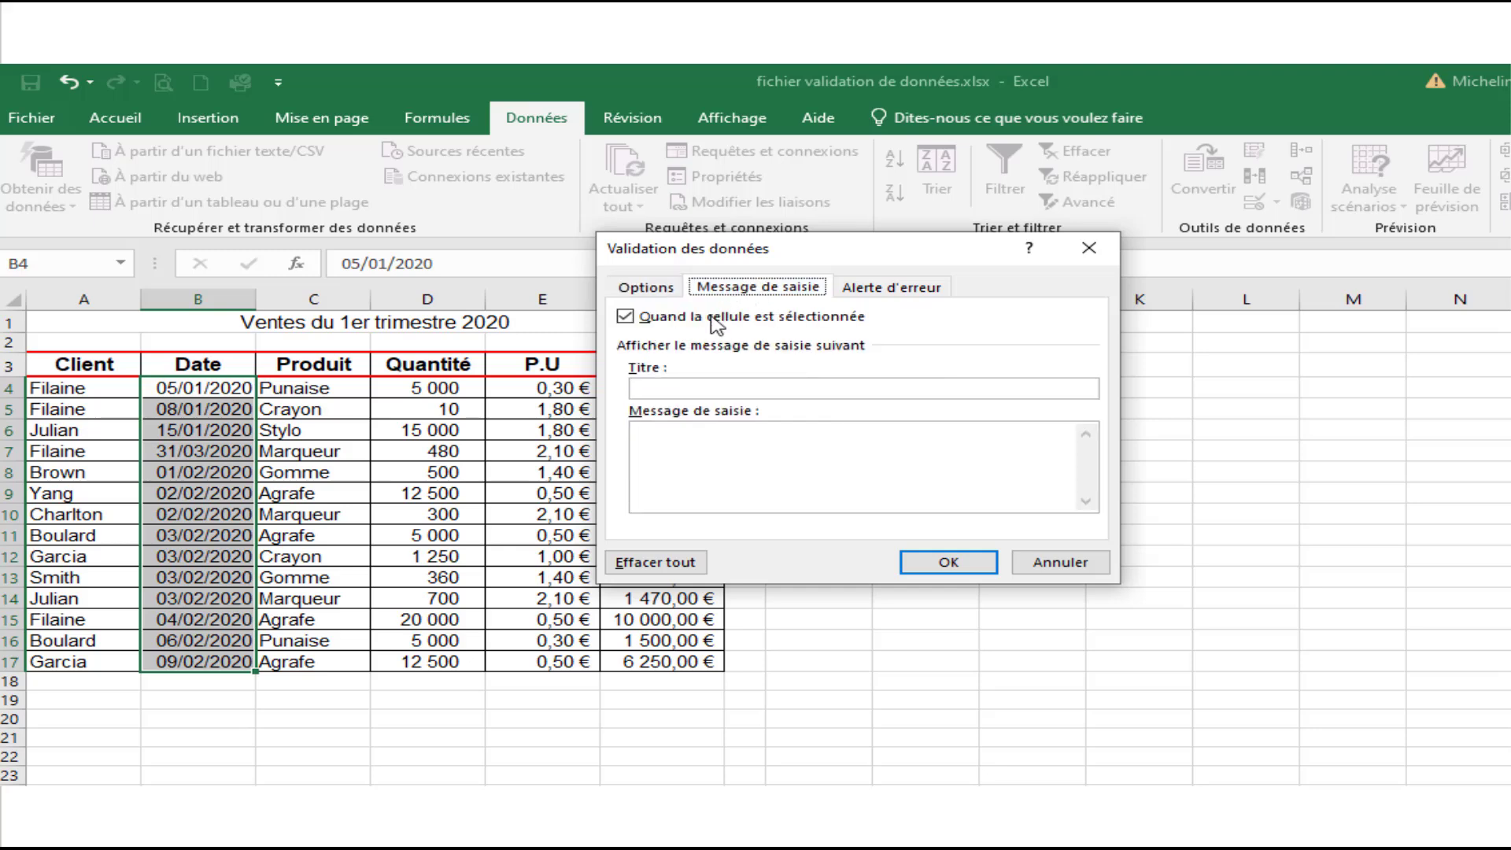
left_click(675, 387)
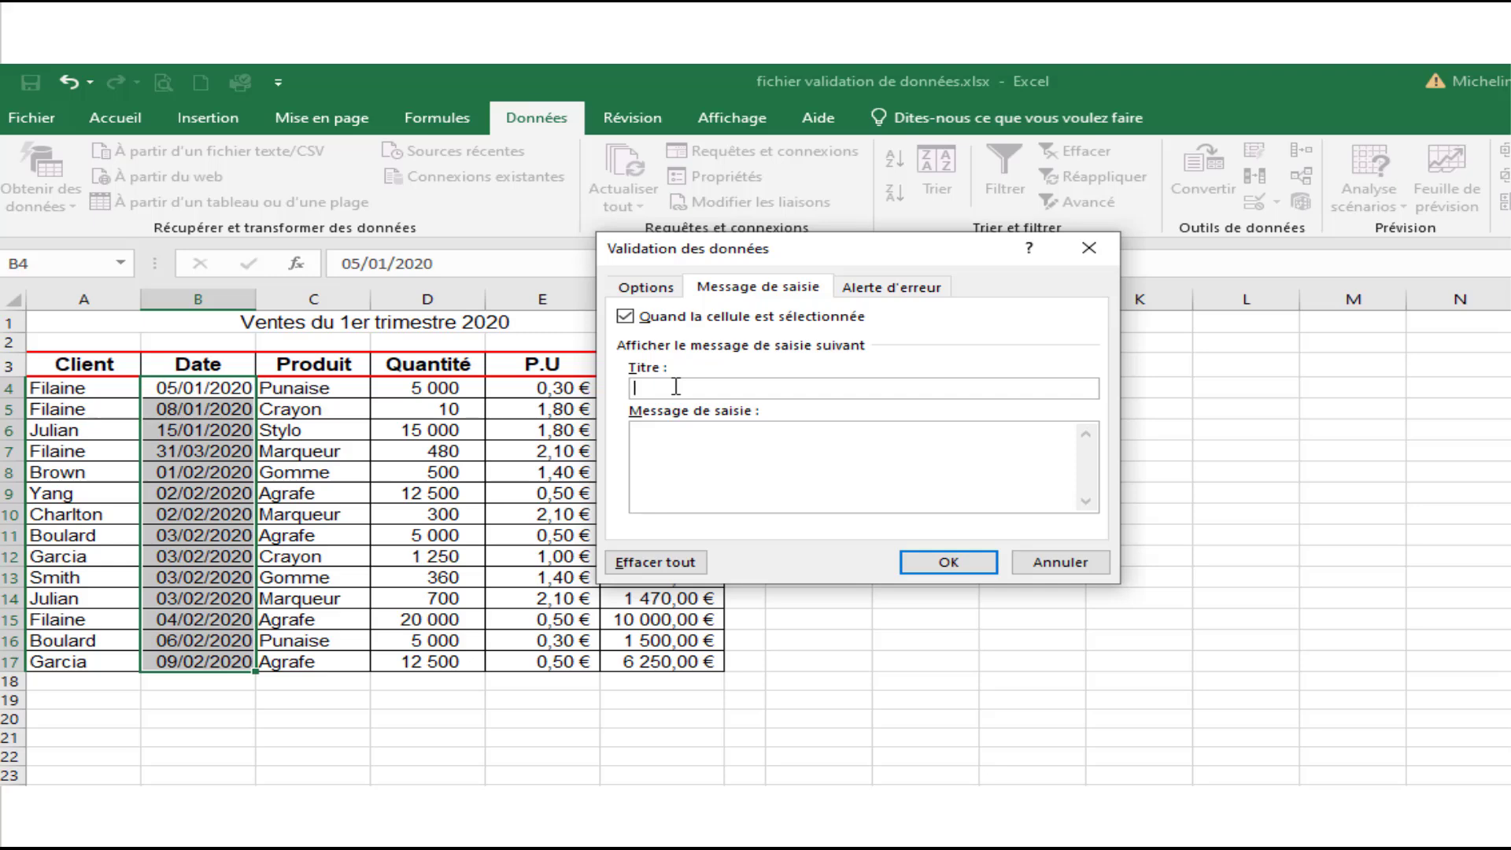
type("dates du 1er trimestre")
Step: Set the date rule's error alert style to Stop and apply the validation
left_click(903, 294)
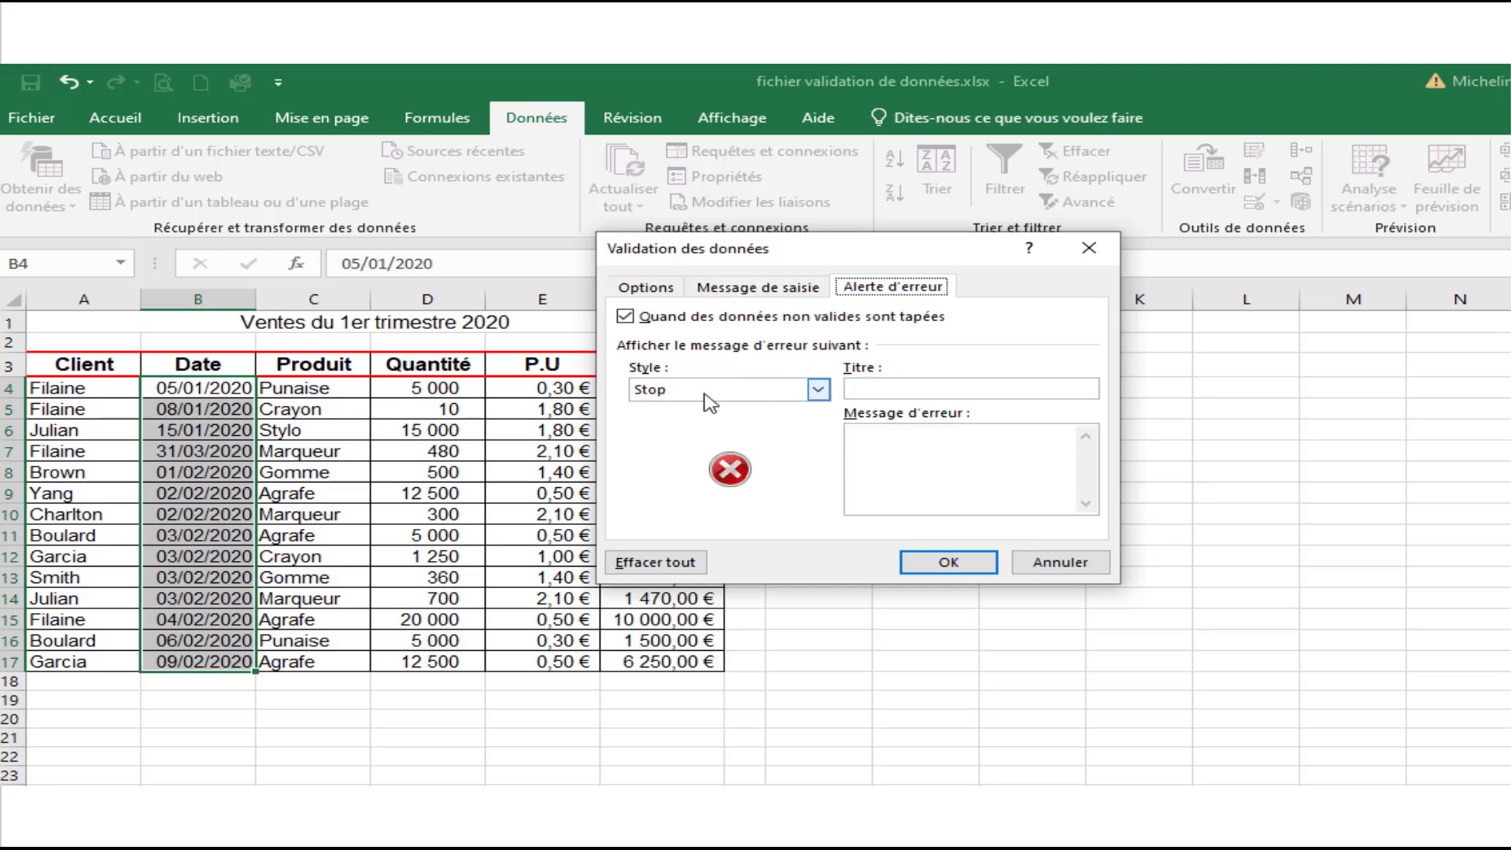
left_click(819, 391)
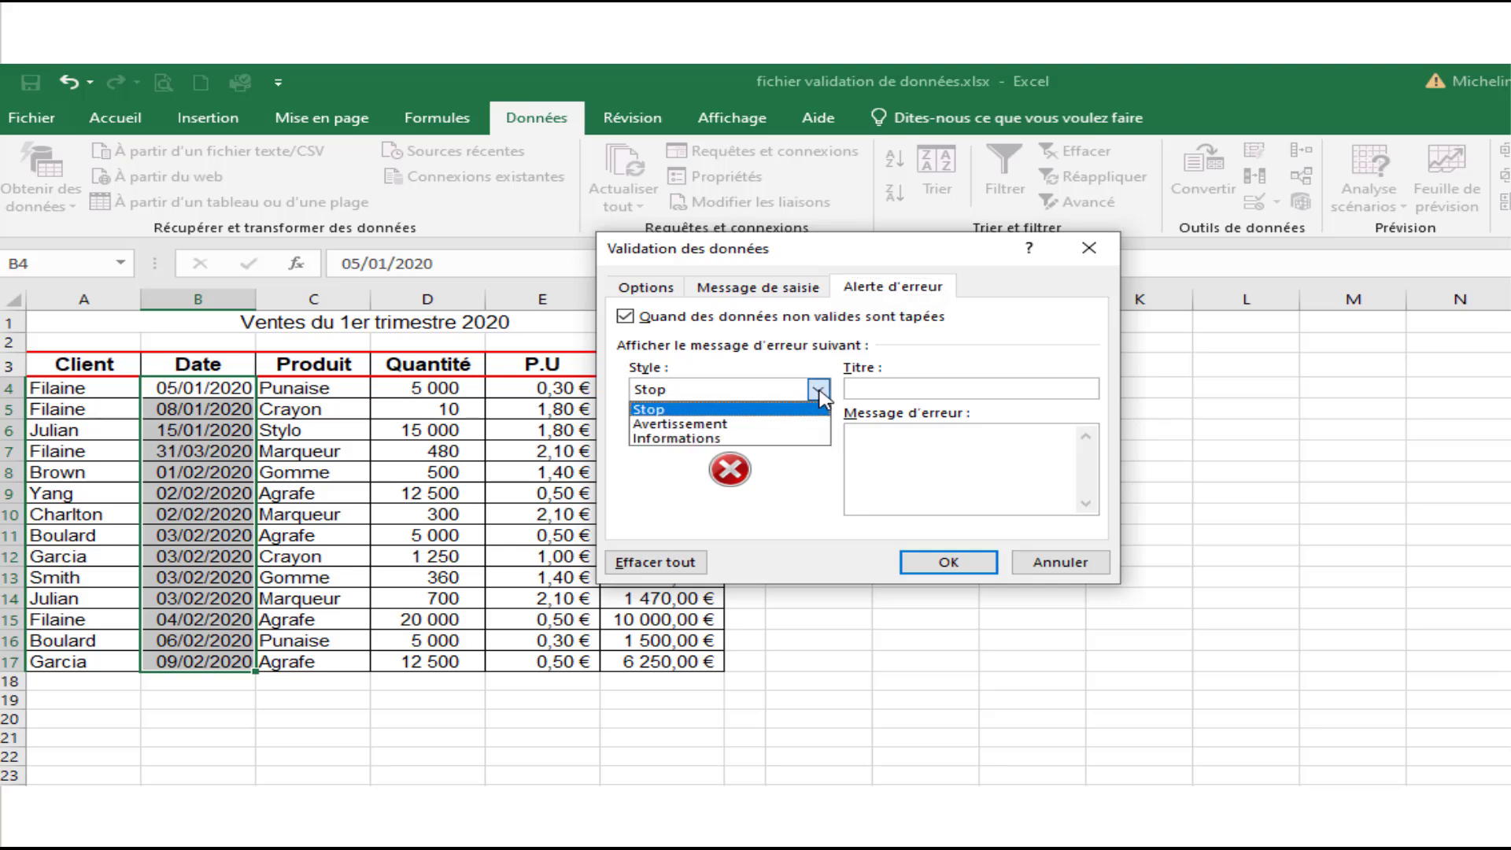
left_click(682, 411)
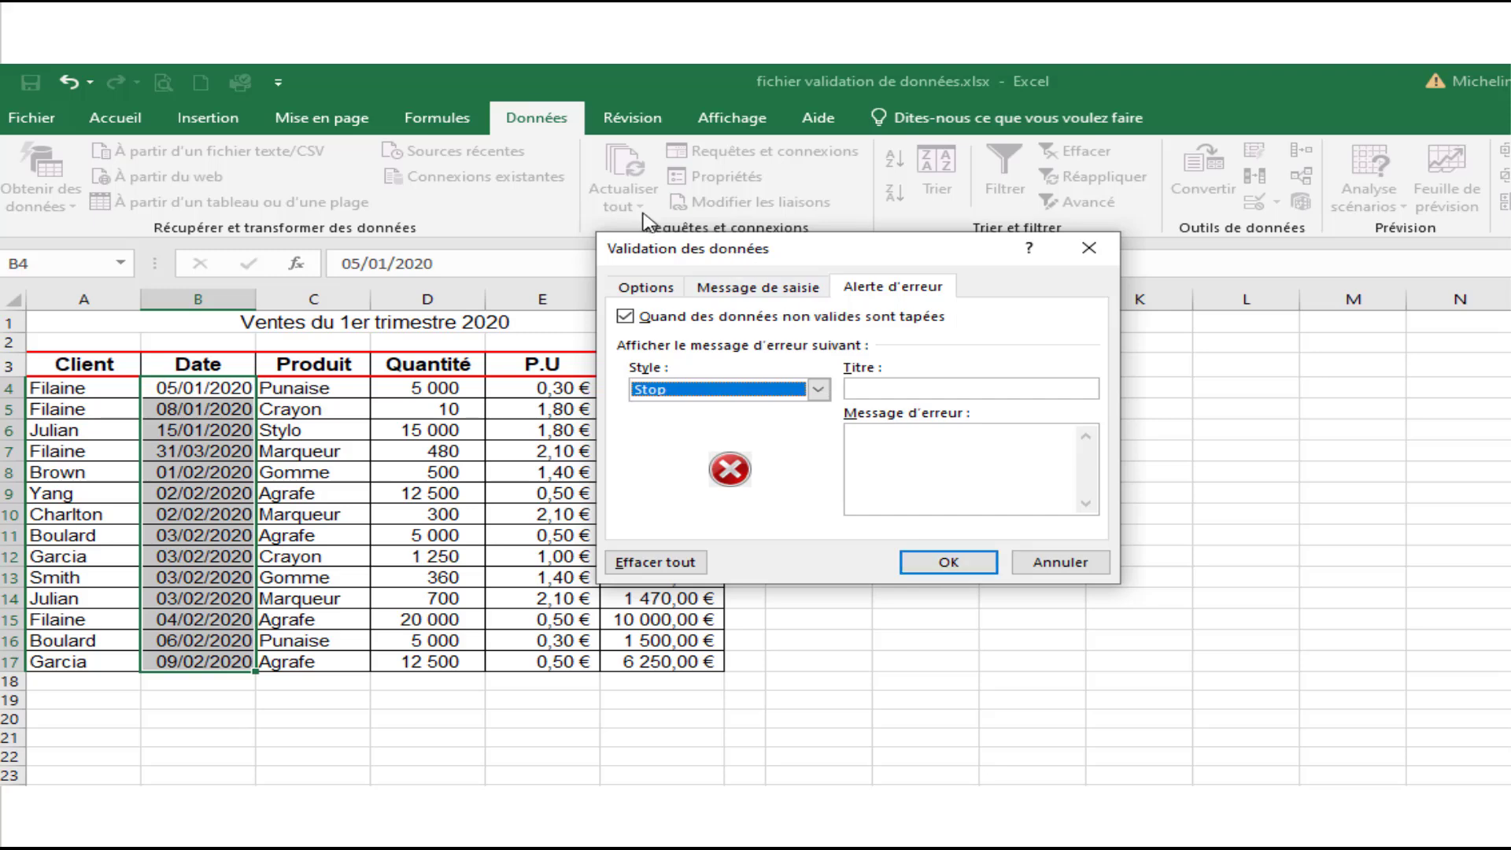
left_click(643, 287)
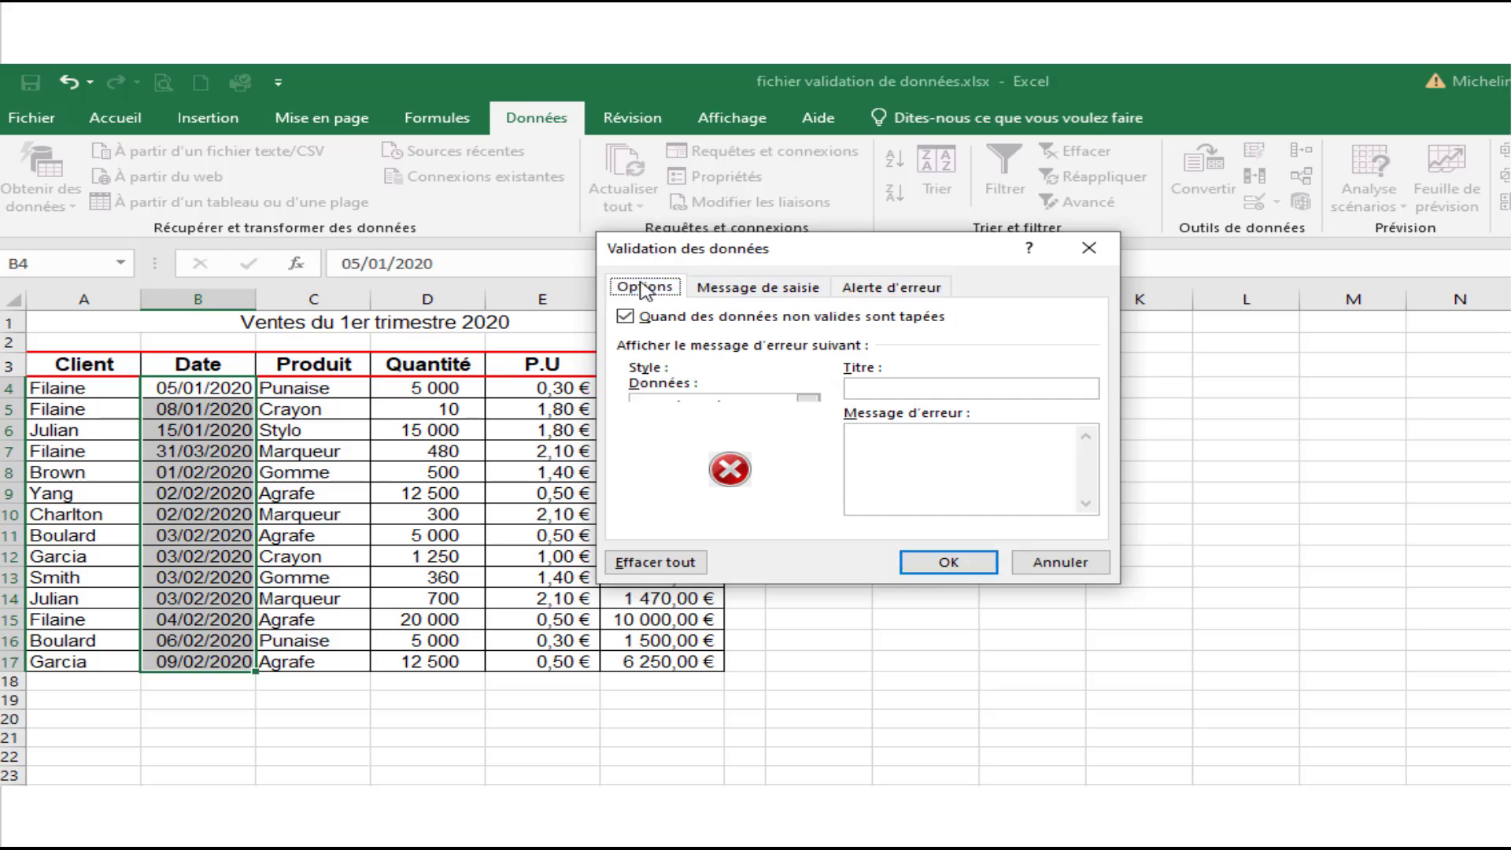
left_click(926, 565)
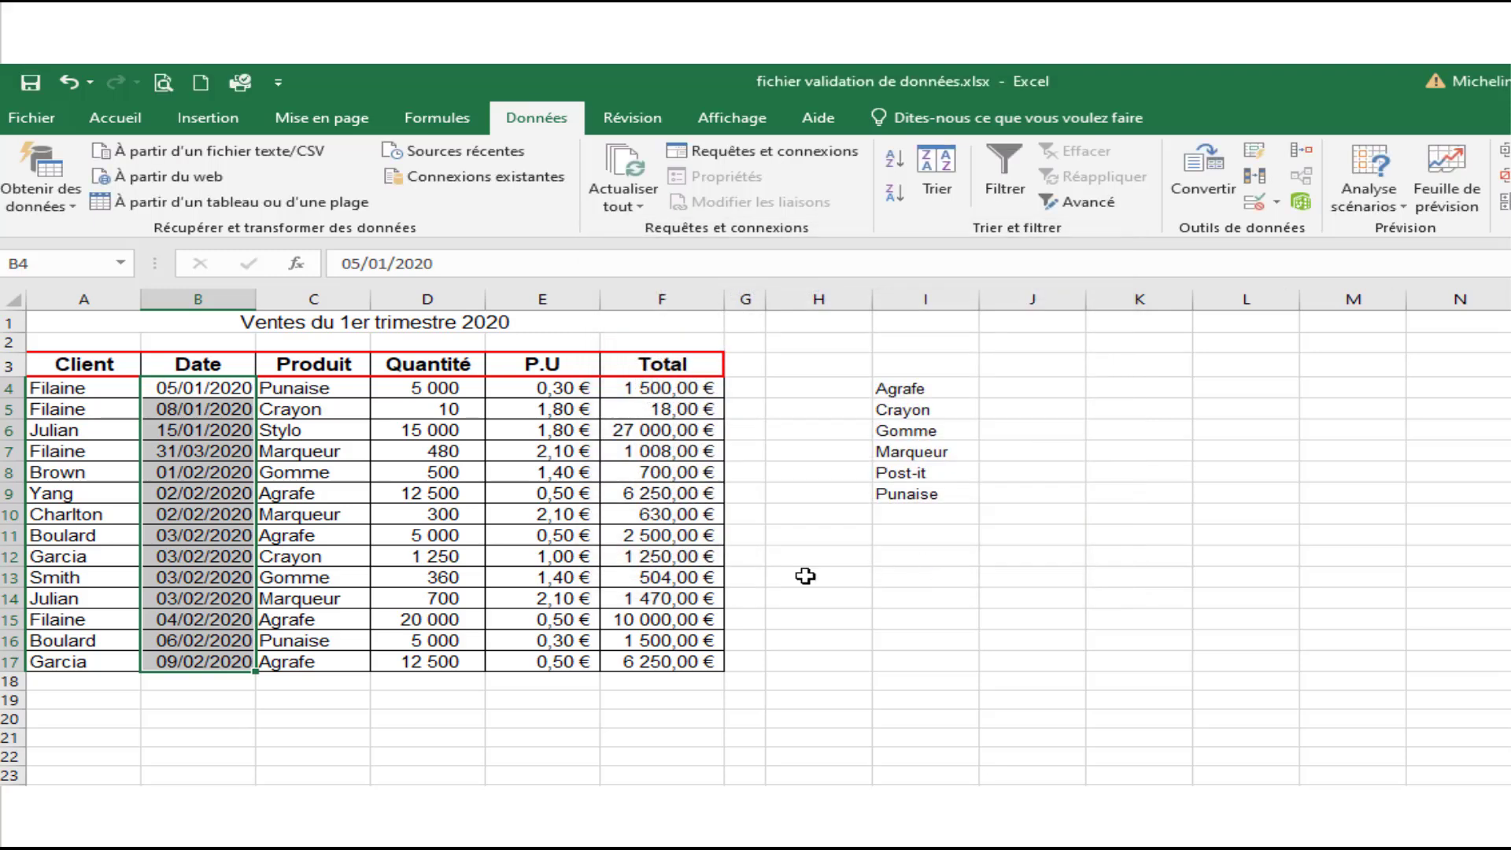
Step: Try to enter the out-of-range date 05/04/2020 in cell B4 to test the validation rule
left_click(189, 384)
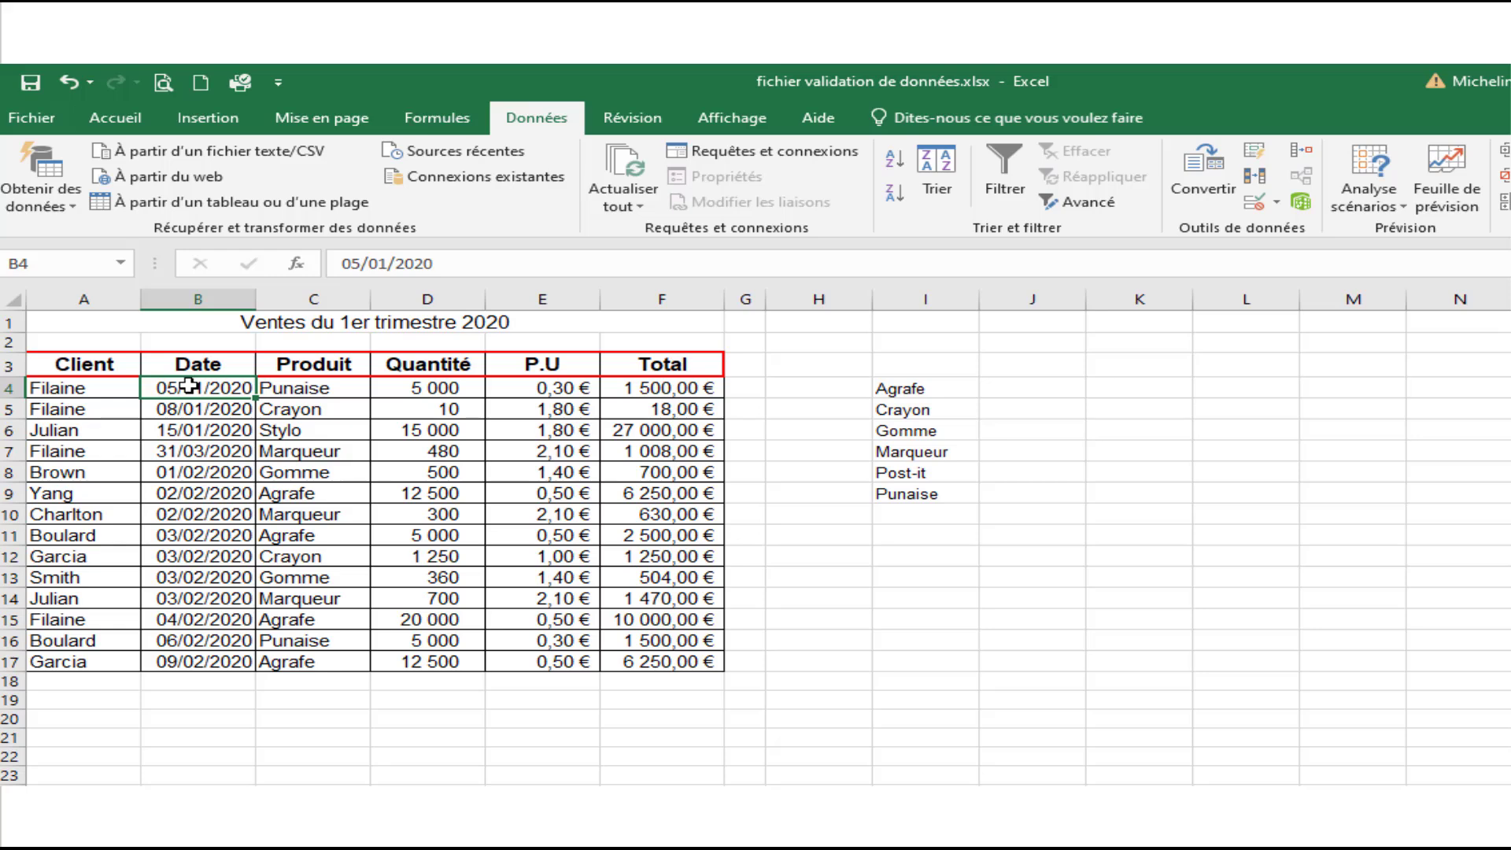
type("05/")
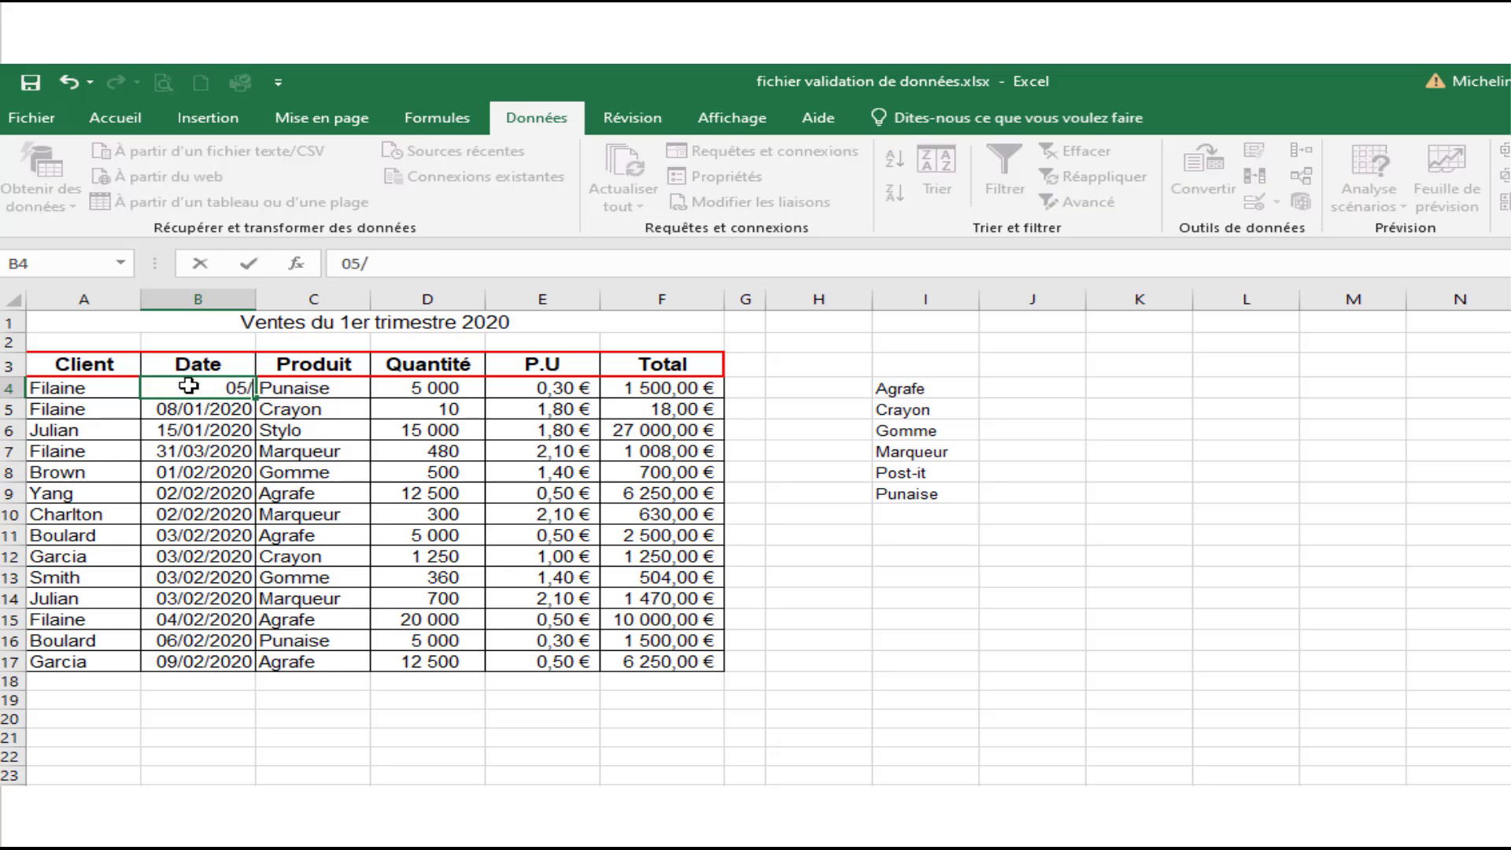
type("04/2020")
key("Return")
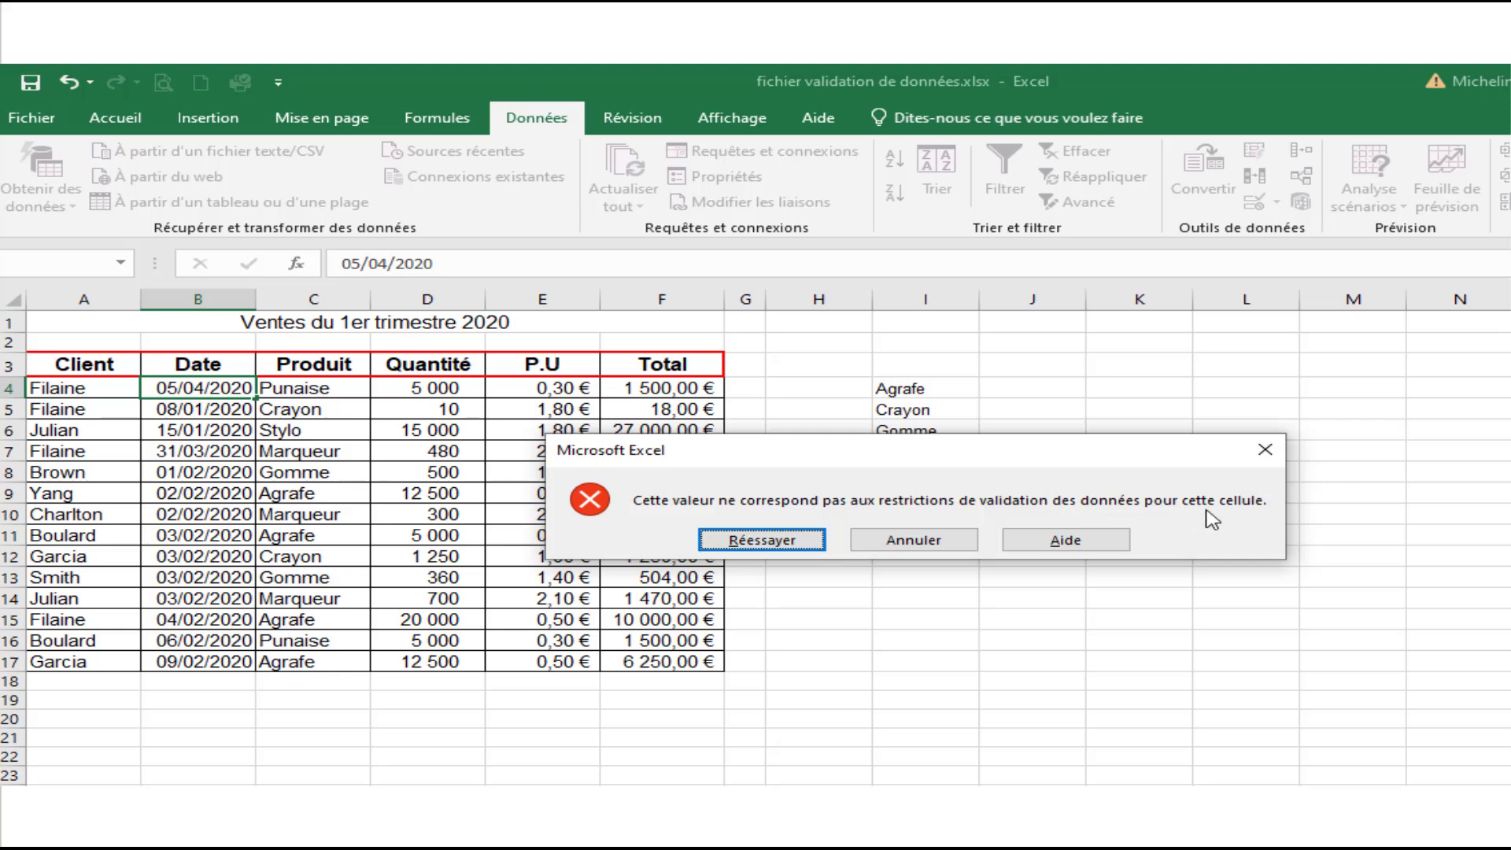
left_click(762, 540)
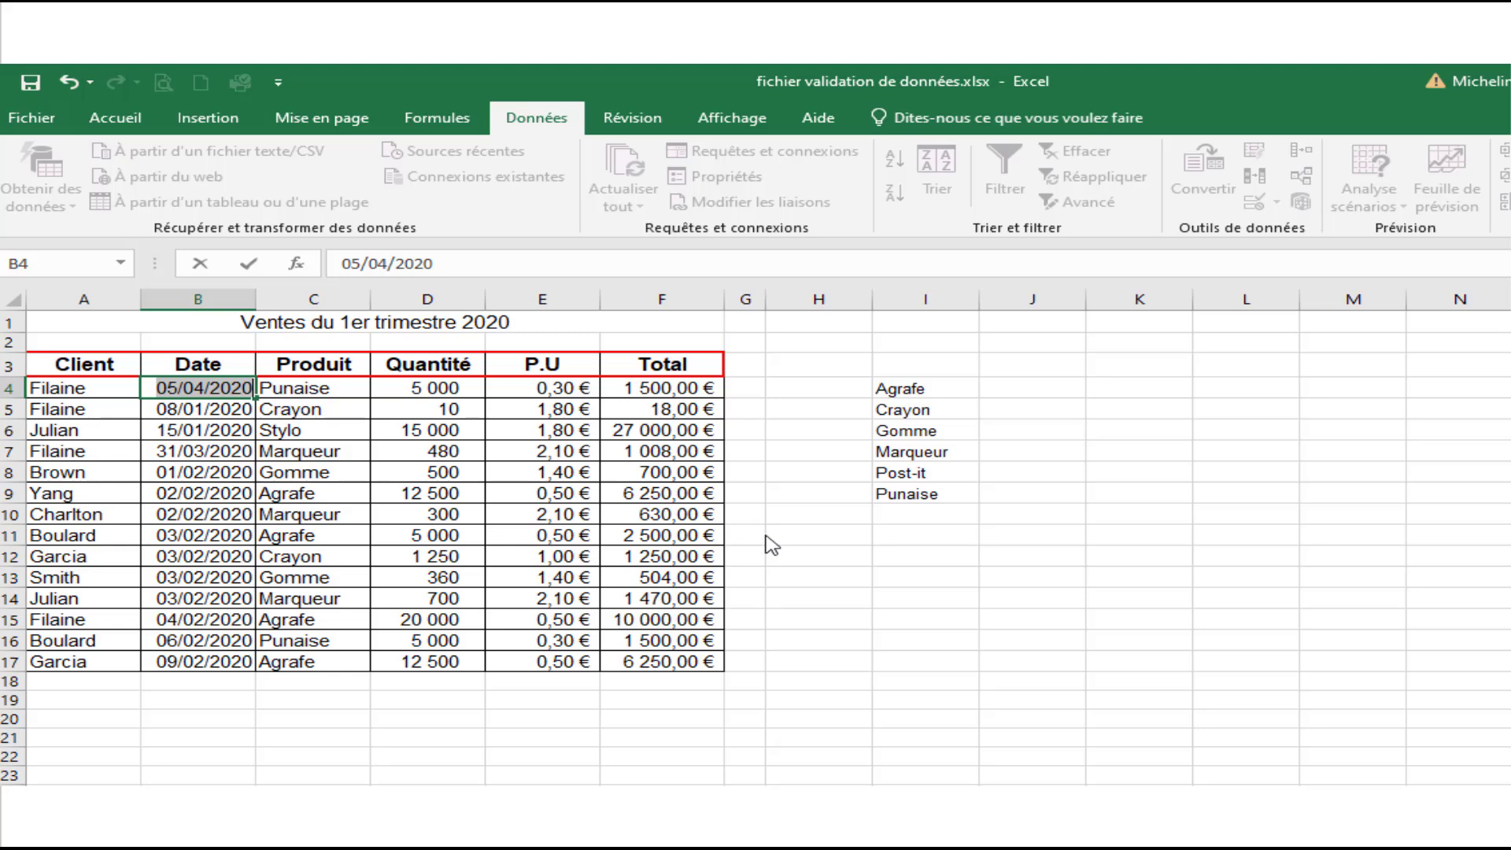
Step: Enter the date 05/03/2020 in cell B4
type("05/03")
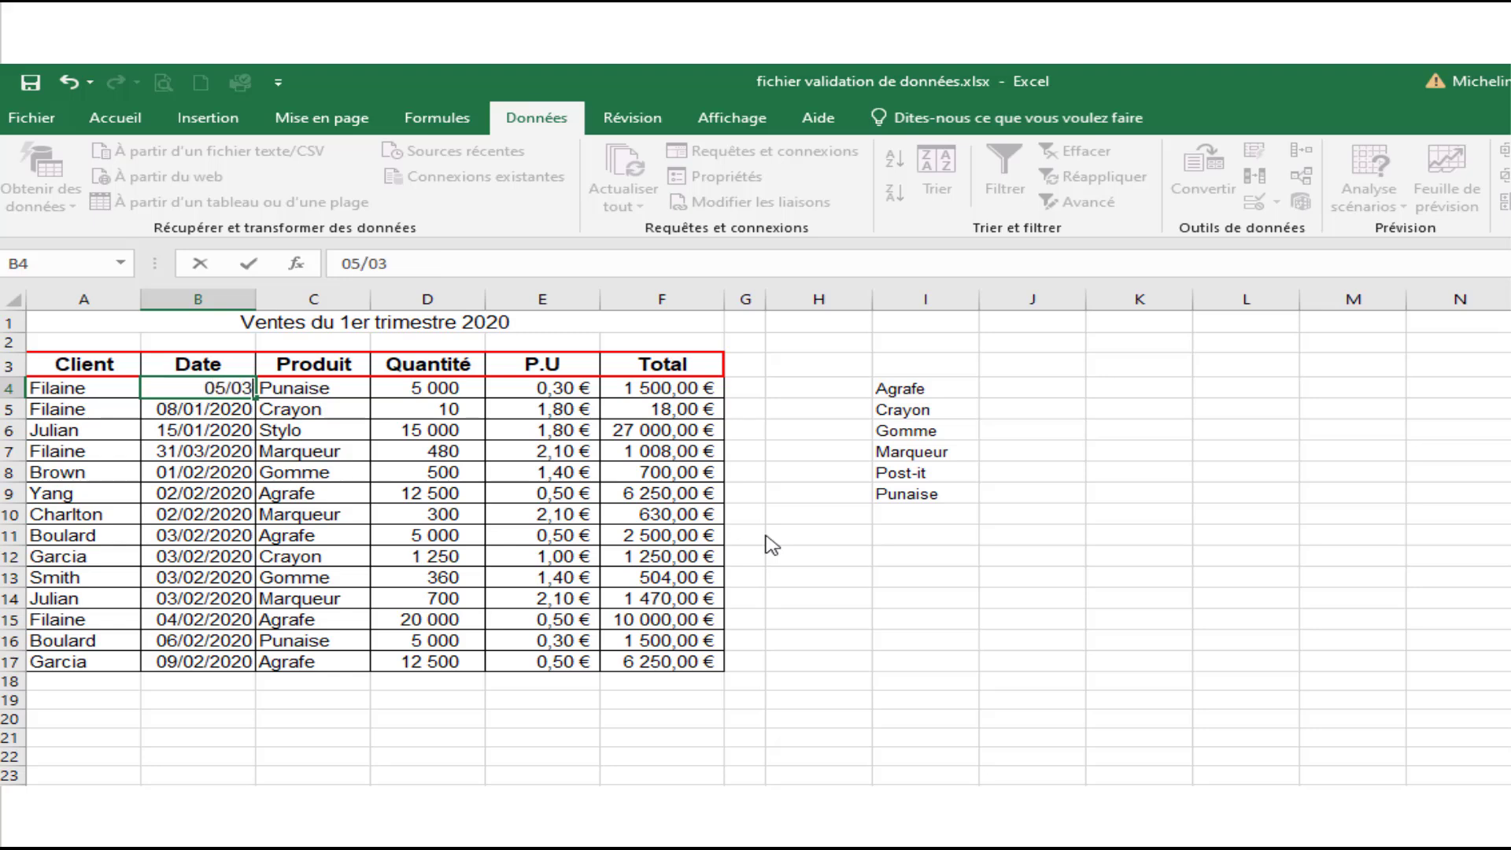
type("/2020")
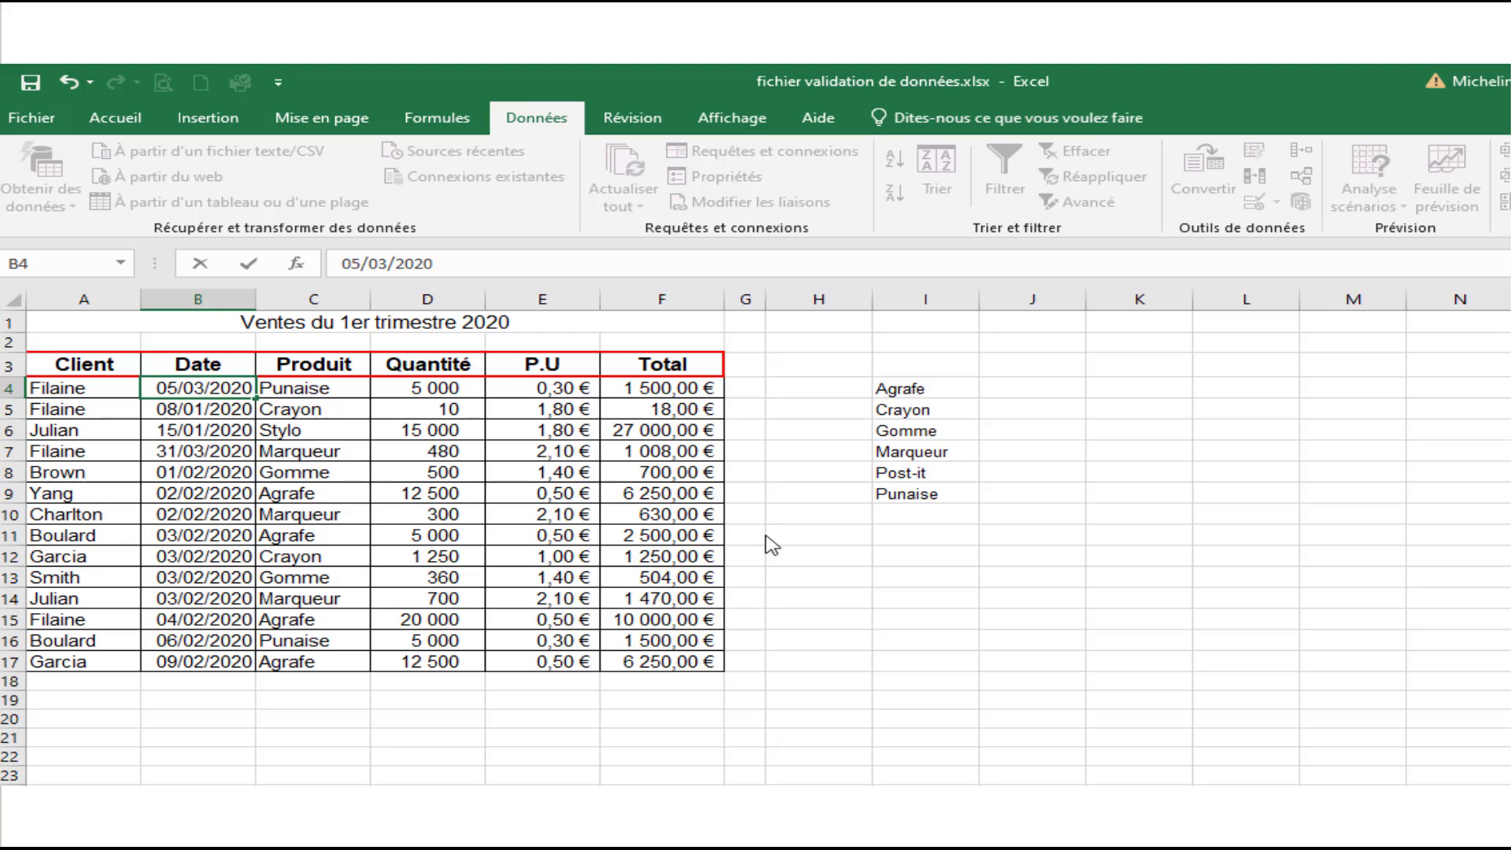
key("Return")
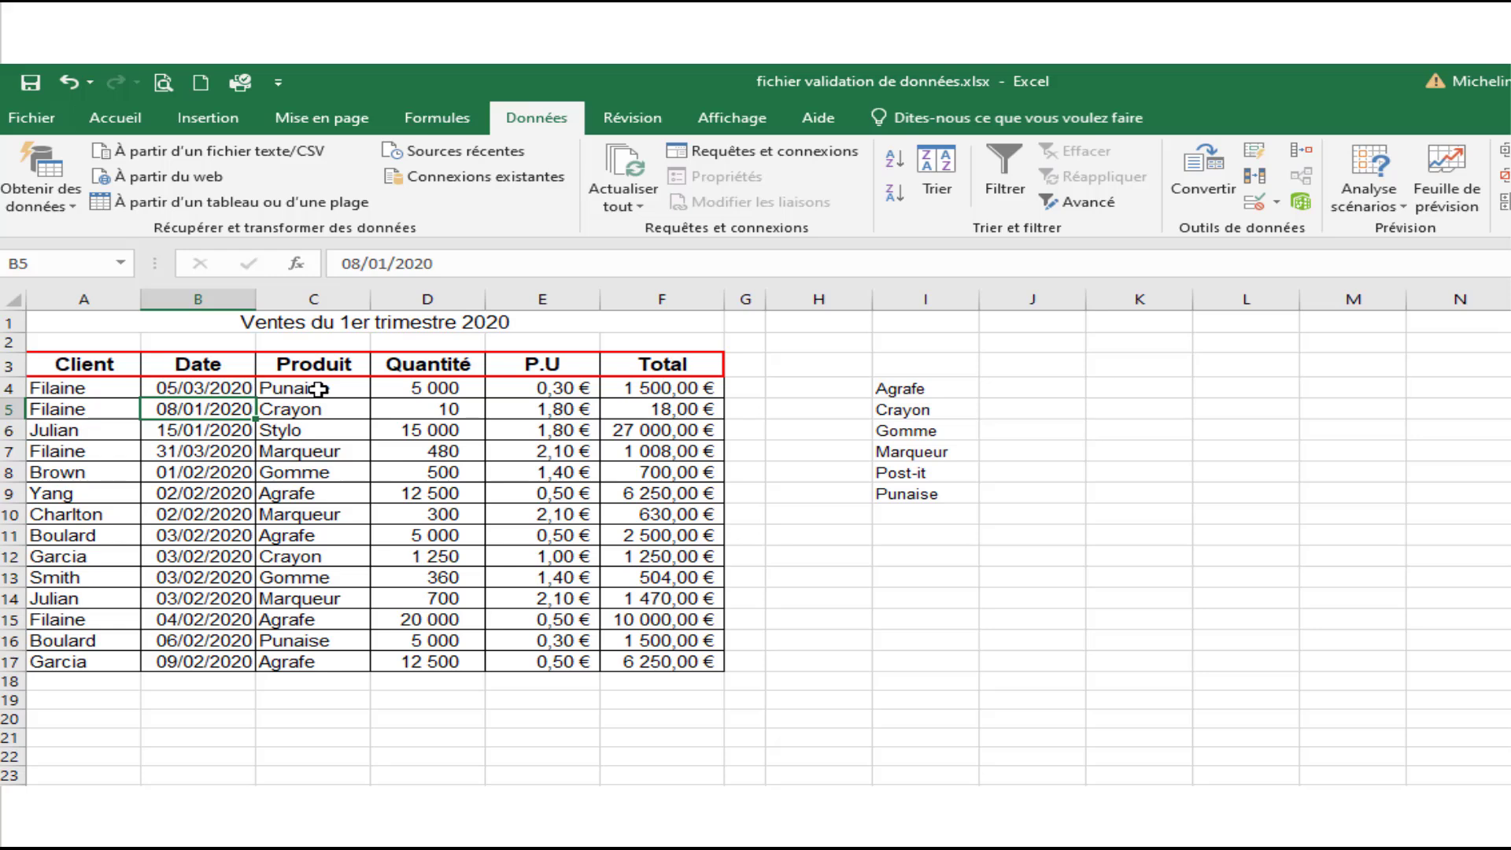
Step: Set up a Liste validation rule for the Produit cells C4:C17 using the product names in I4:I9 as source
left_click_drag(318, 389, 334, 621)
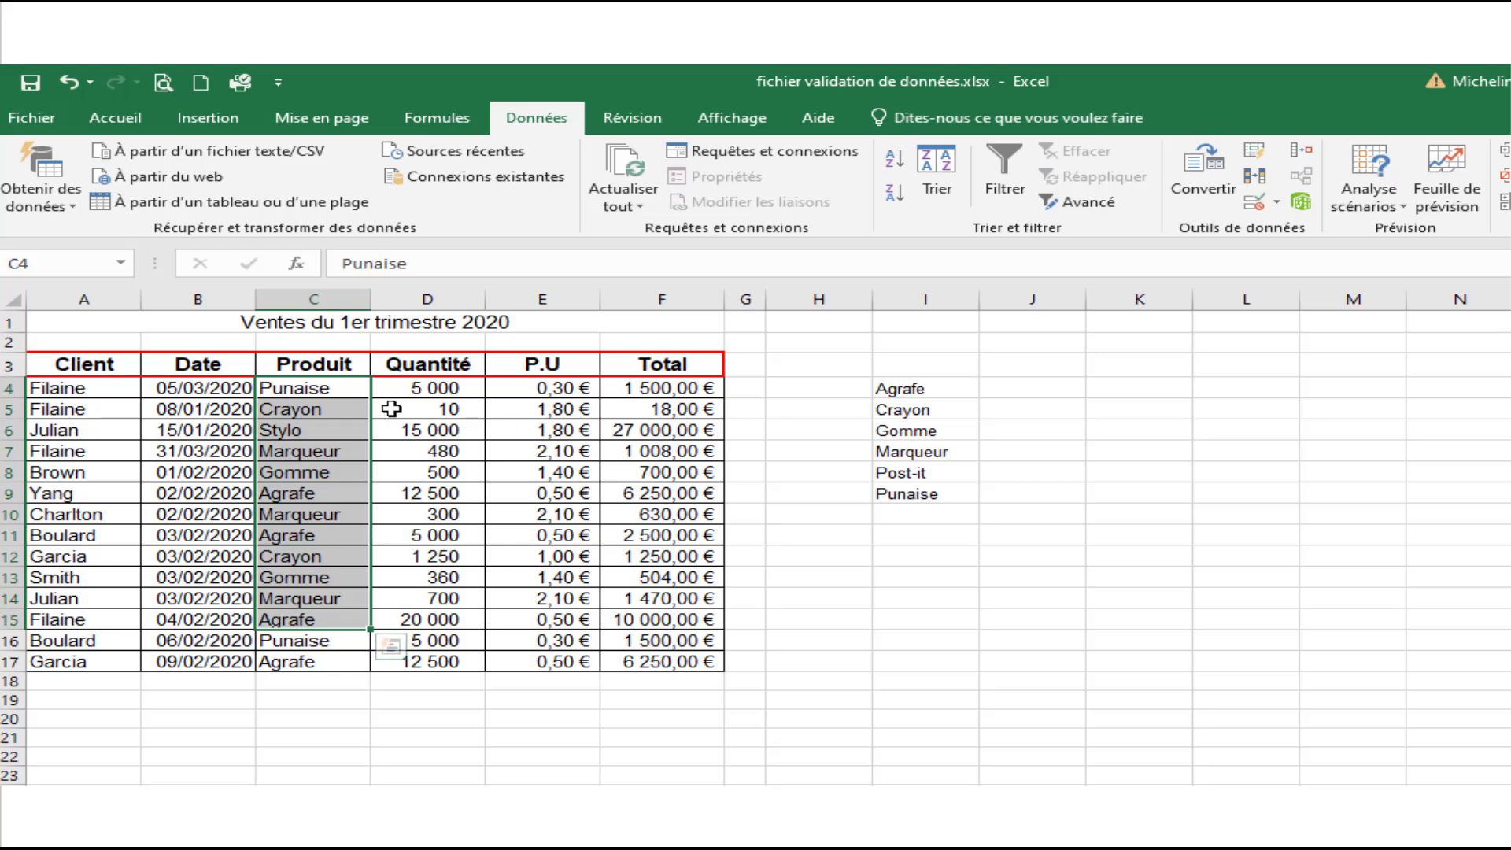
left_click_drag(311, 389, 325, 661)
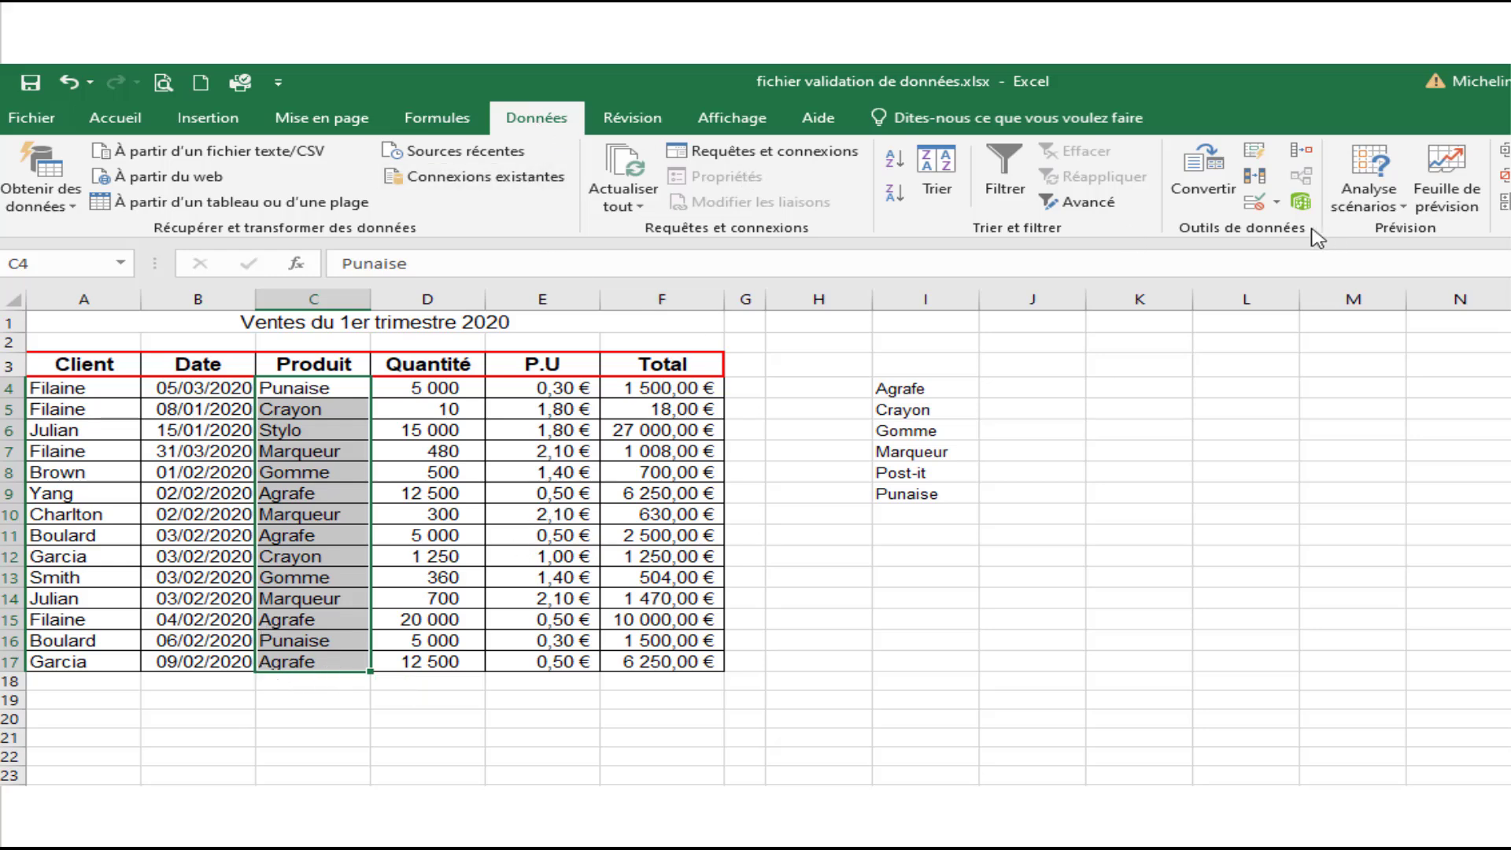
left_click(1254, 207)
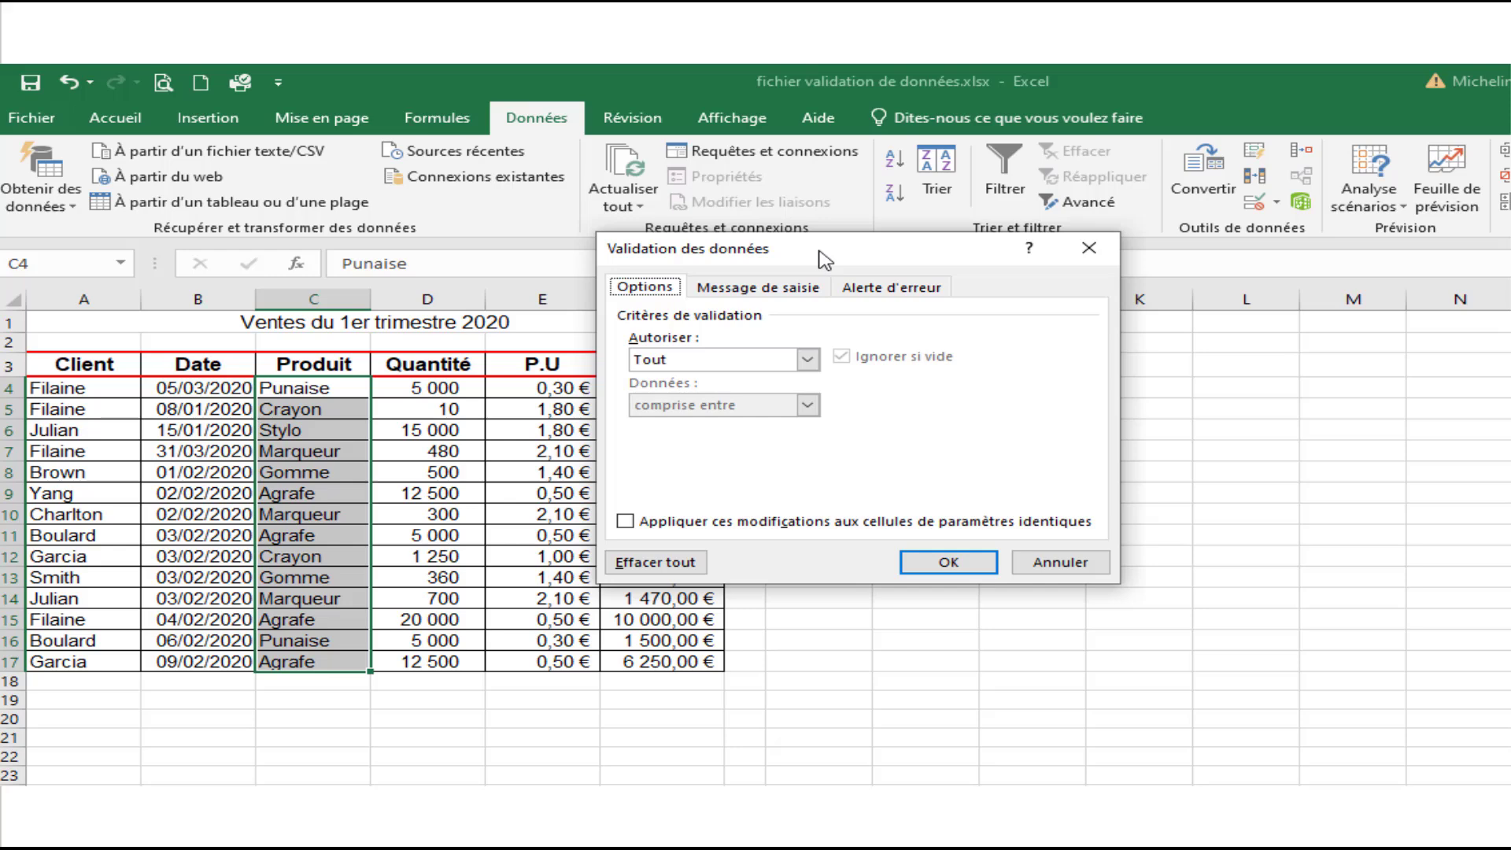
left_click_drag(815, 262, 441, 250)
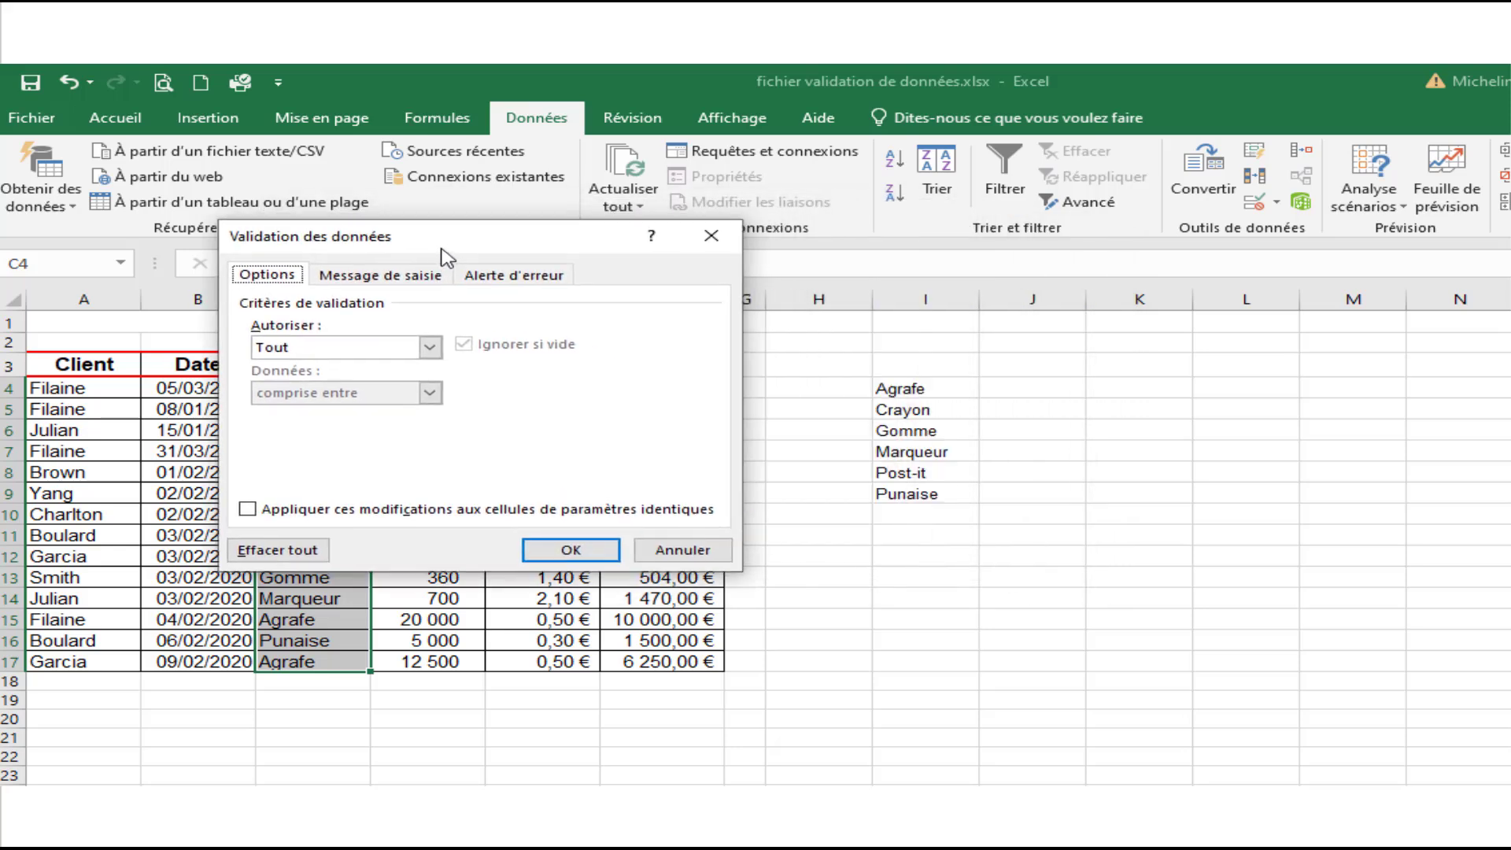
left_click(430, 348)
left_click(397, 410)
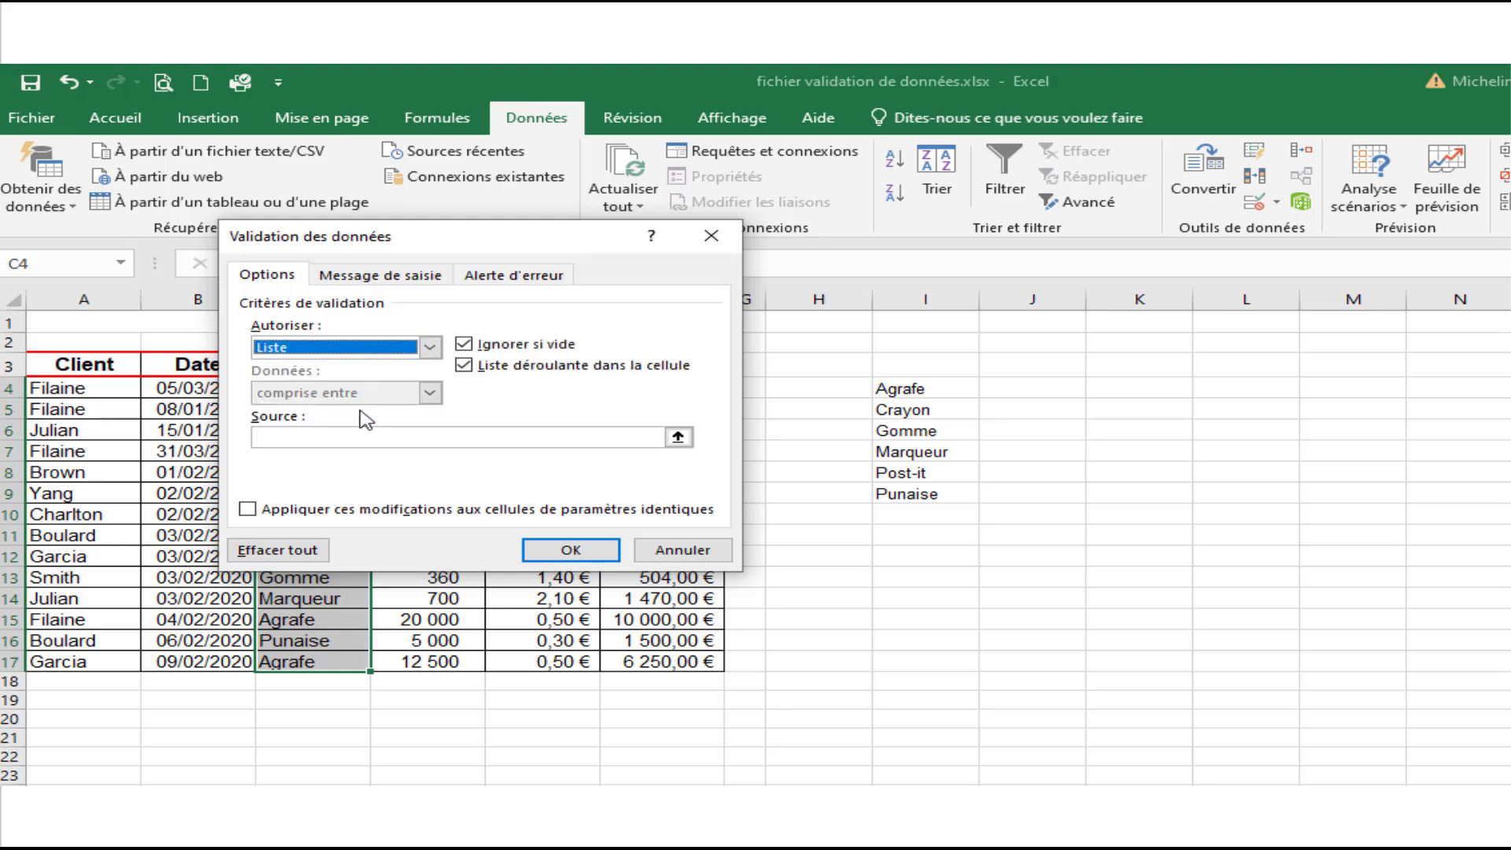
left_click(283, 434)
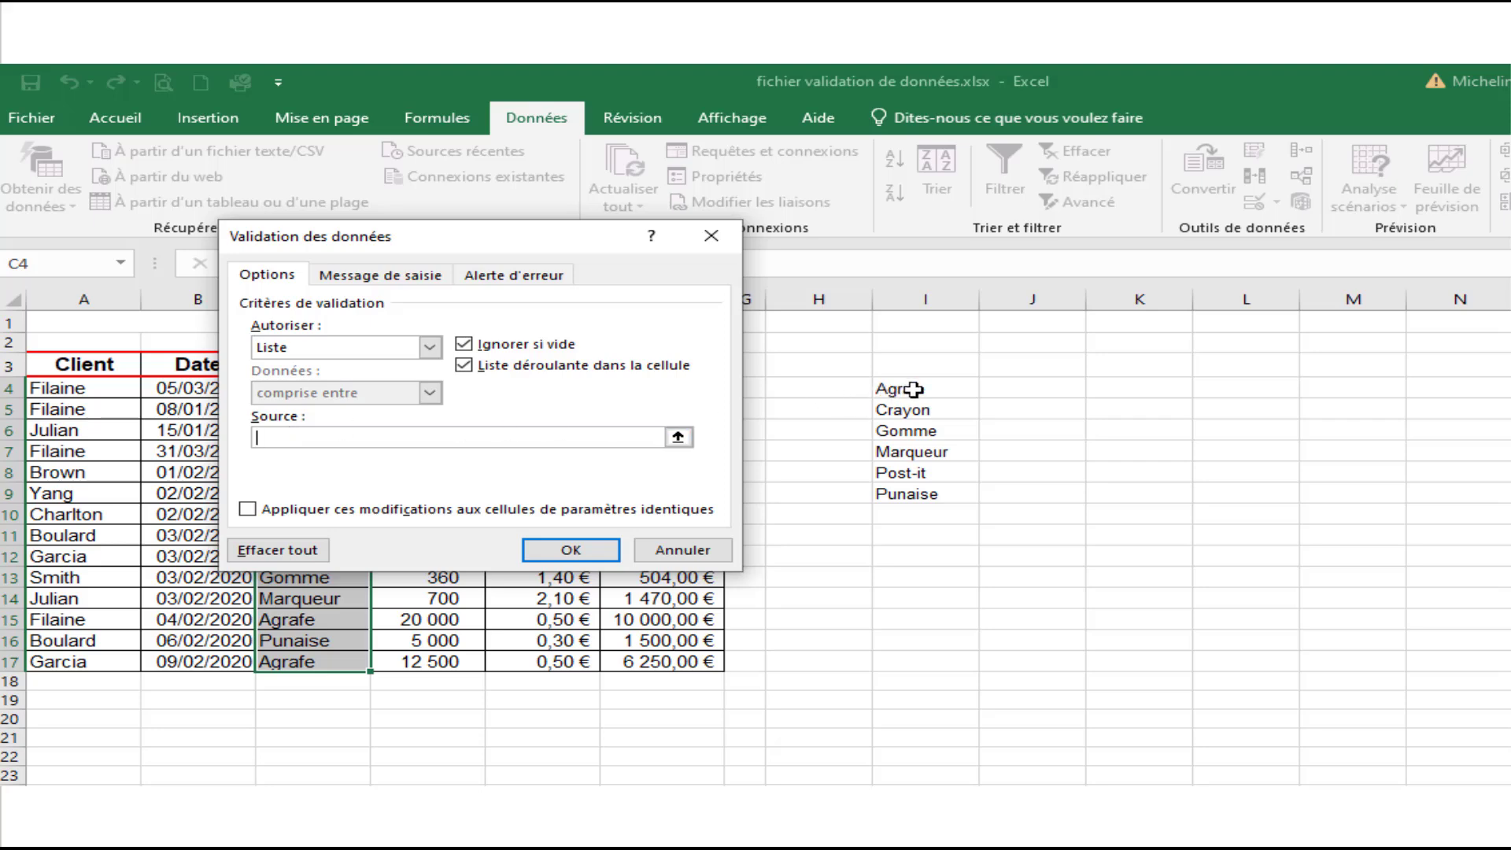
left_click_drag(913, 389, 914, 495)
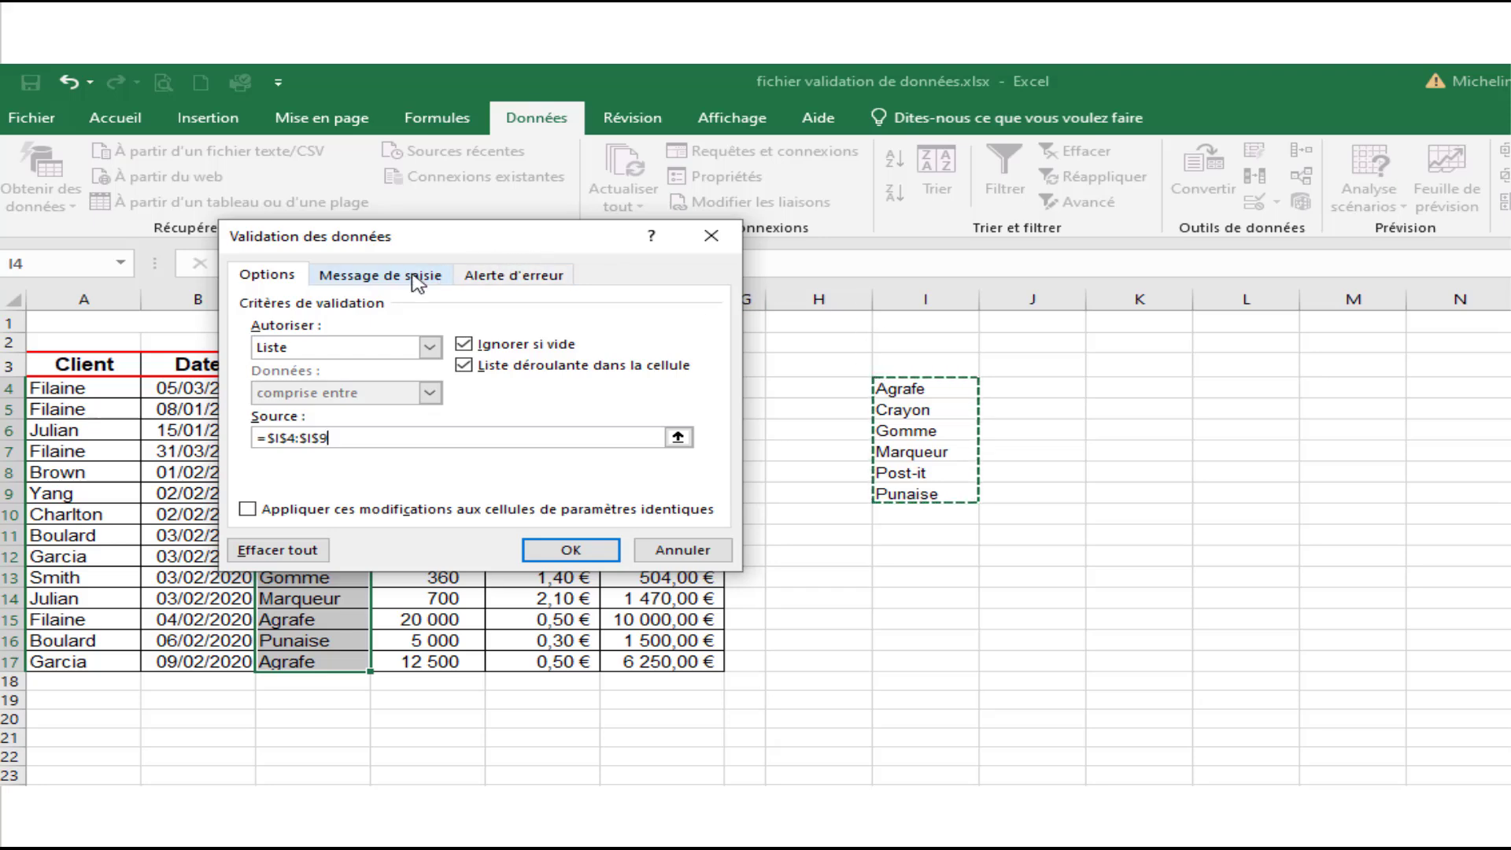
Step: Title the product rule's input message "produits de la liste", set its error alert style to Avertissement and apply the validation
left_click(380, 275)
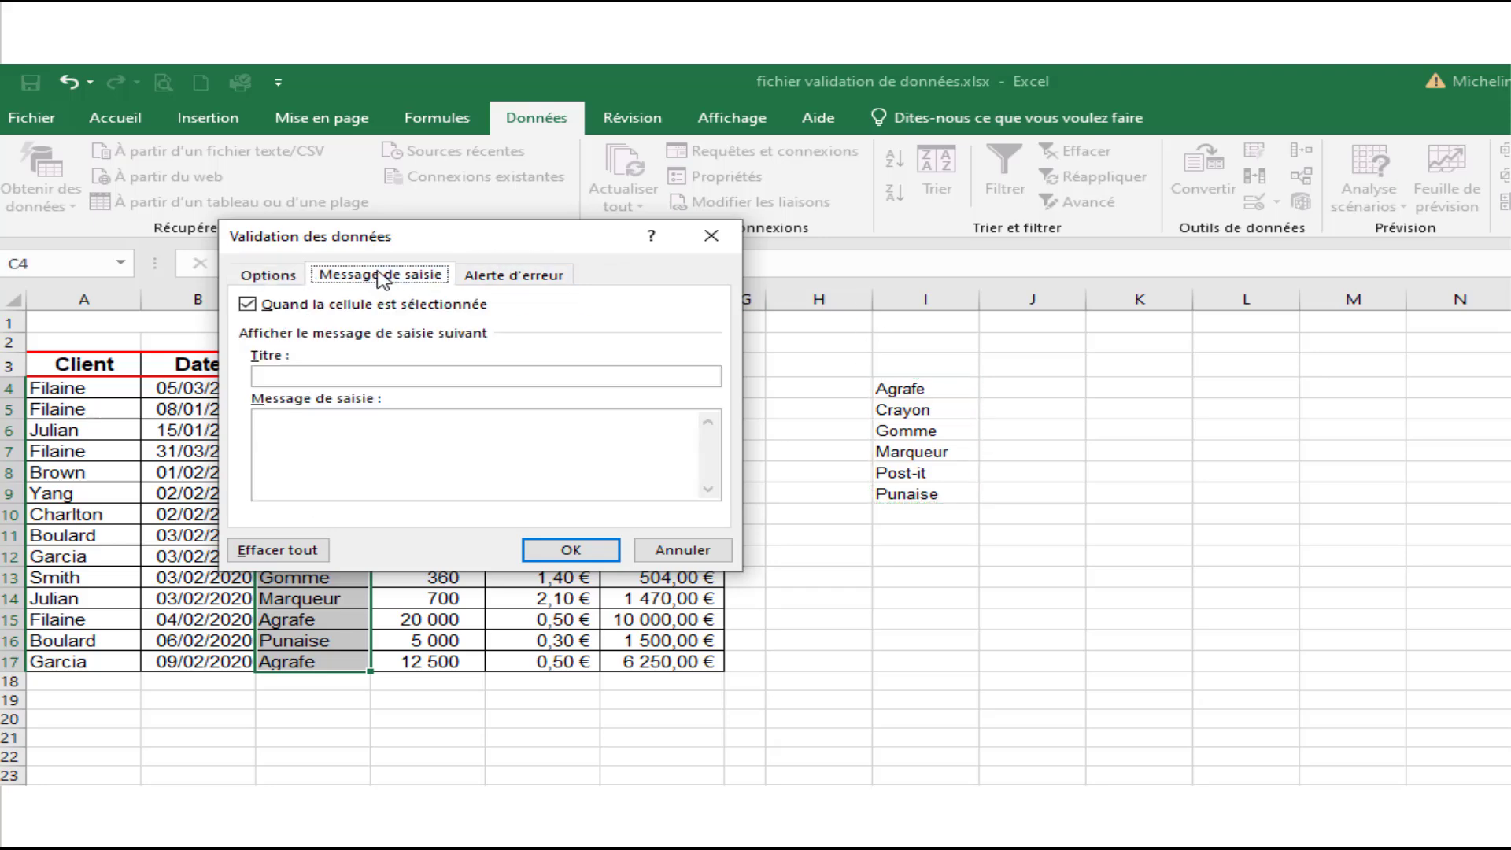
left_click(326, 377)
type("produits")
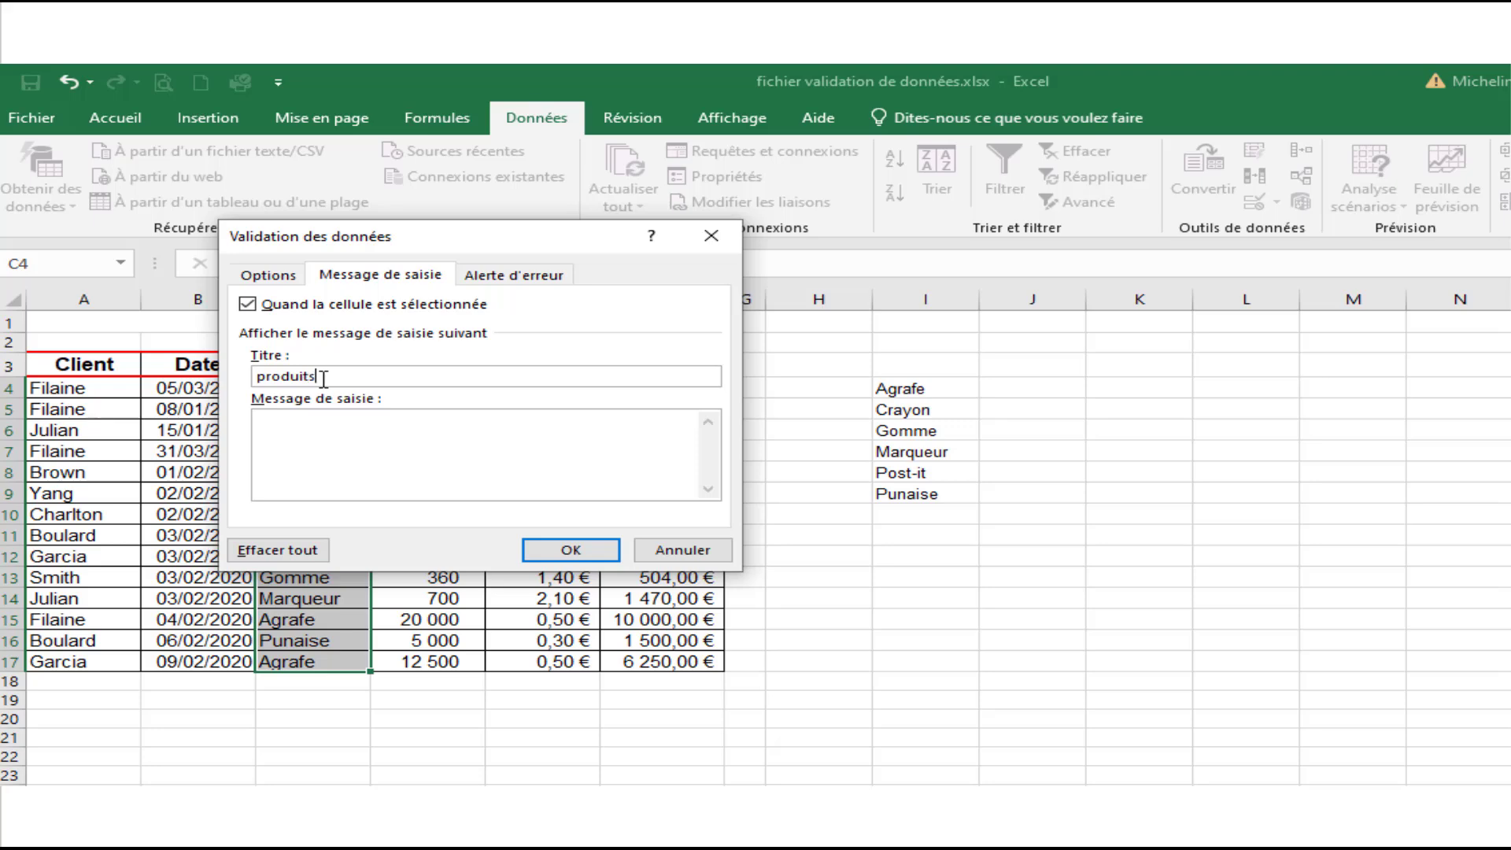
type(" de la liste")
left_click(517, 284)
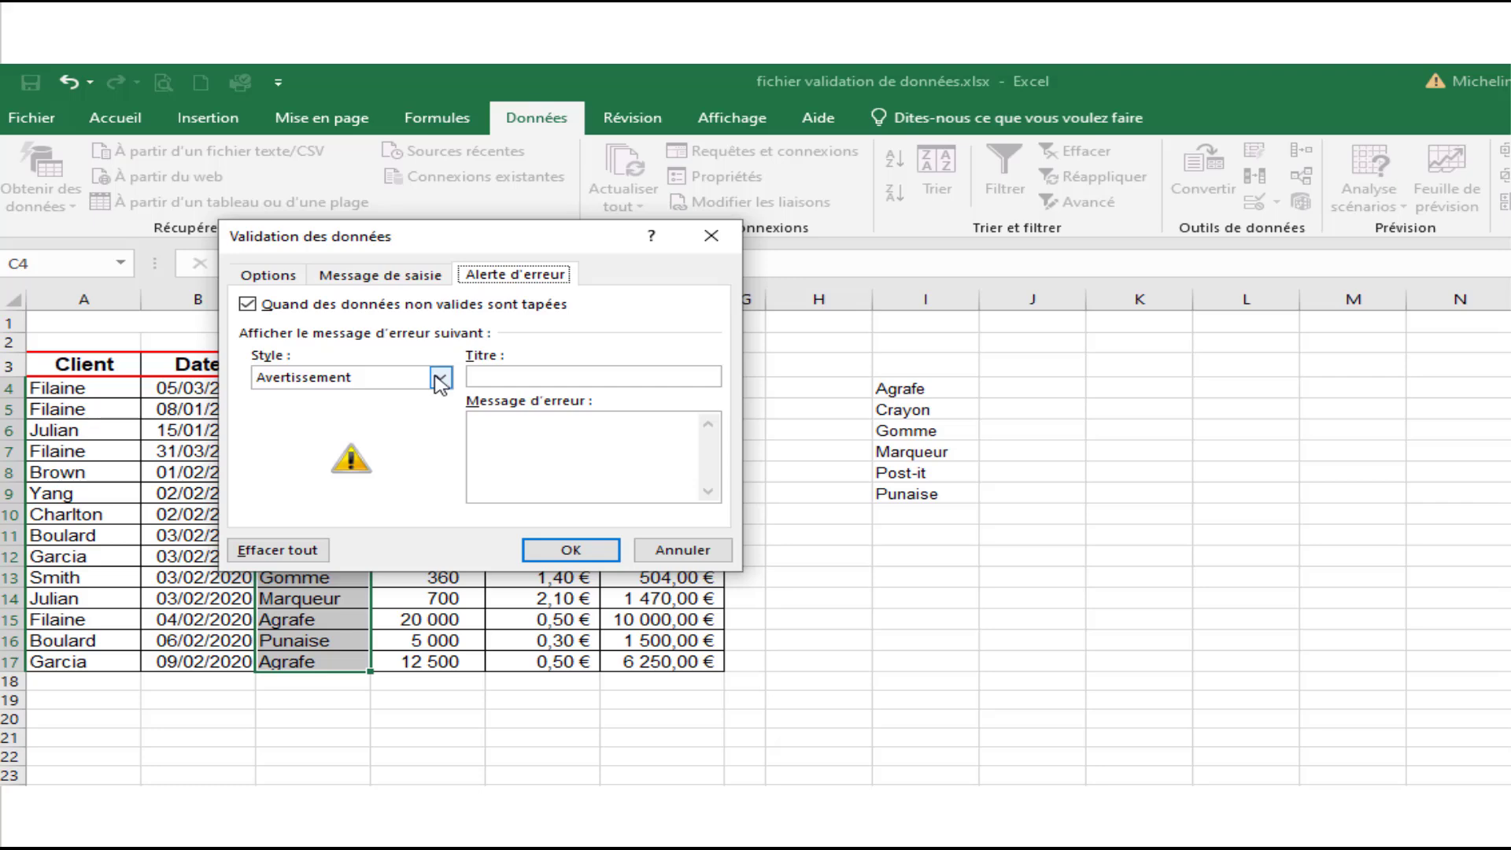
left_click(538, 555)
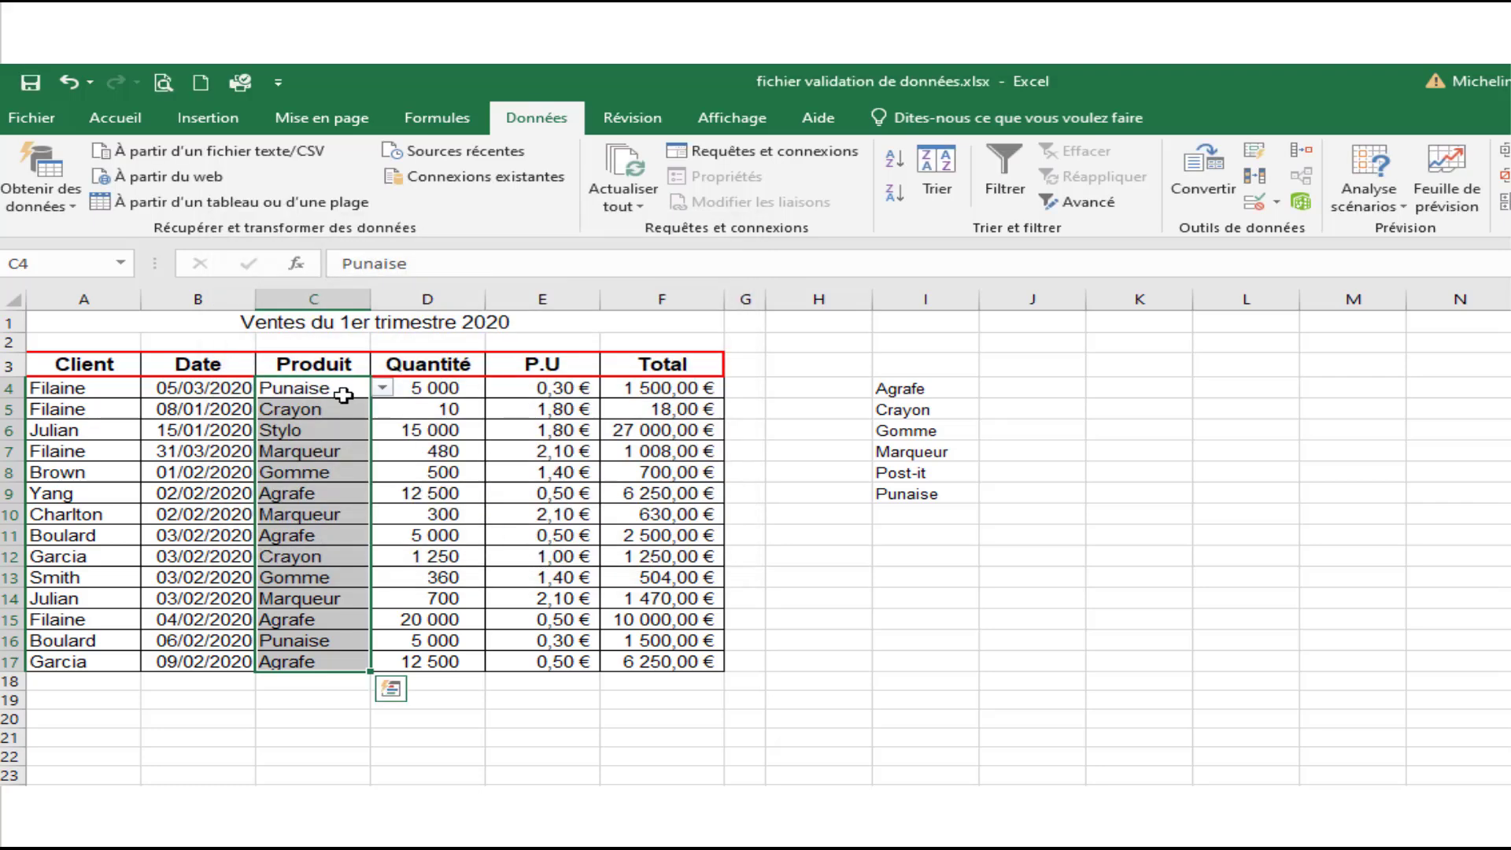
Step: Choose Marqueur from the validation list as the product in cell C5
left_click(338, 410)
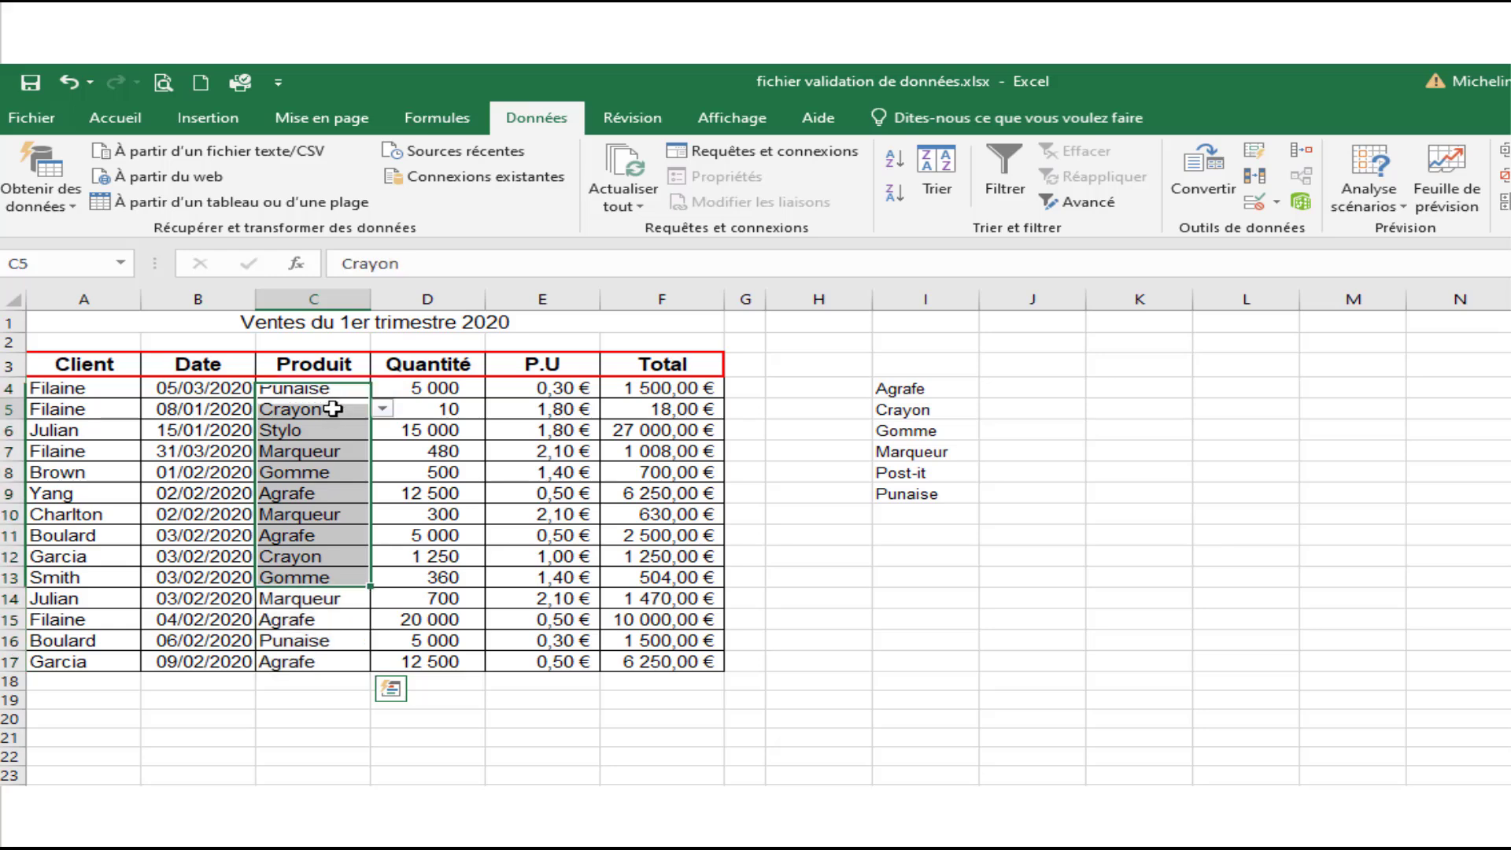
left_click(383, 410)
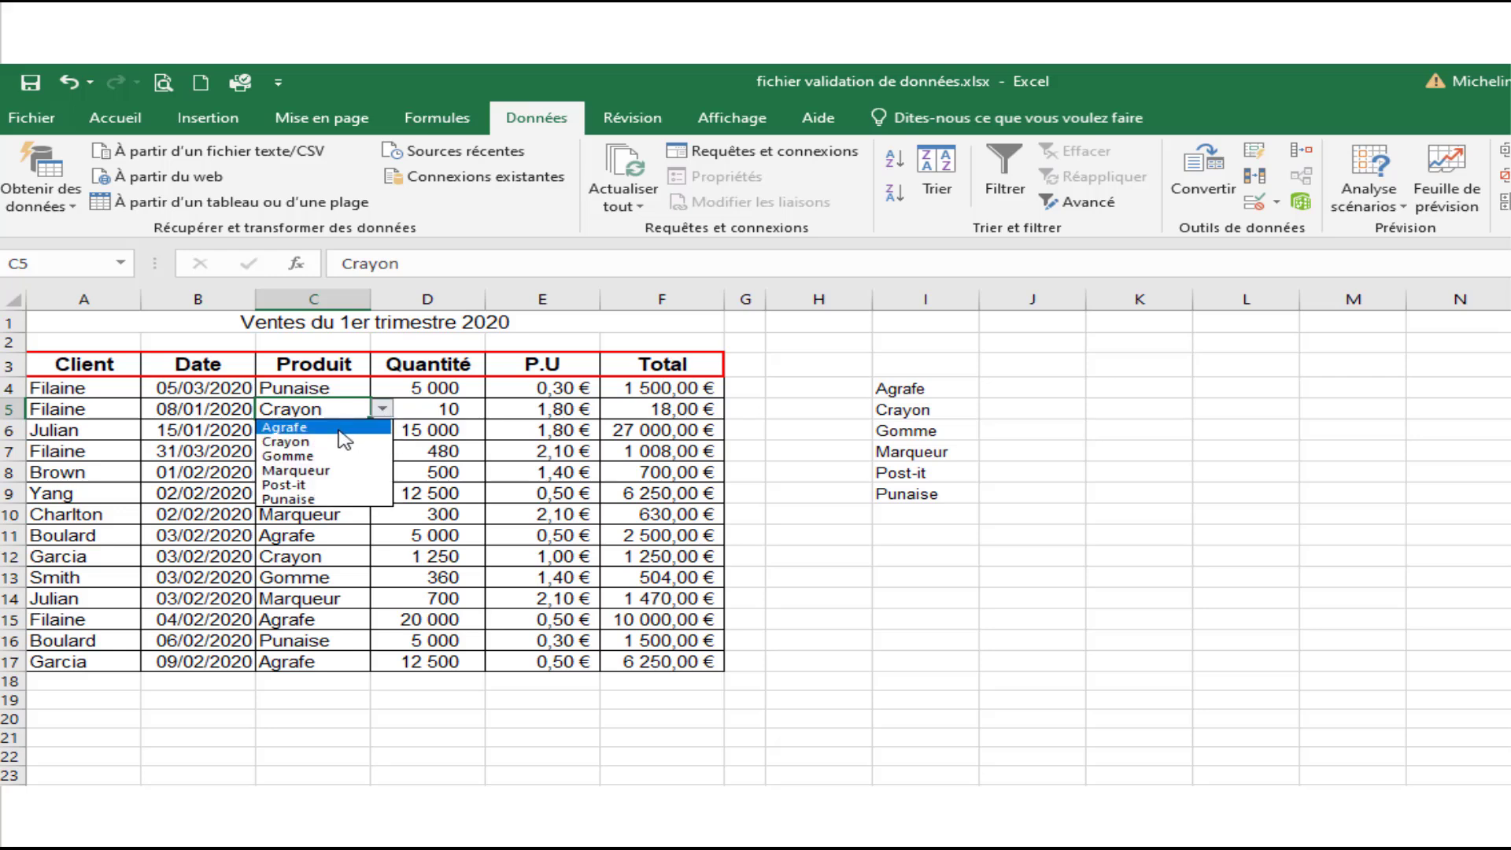
left_click(337, 470)
Step: Enter the unlisted product Stylo in cell C8 and accept it despite the validation rule
left_click(337, 474)
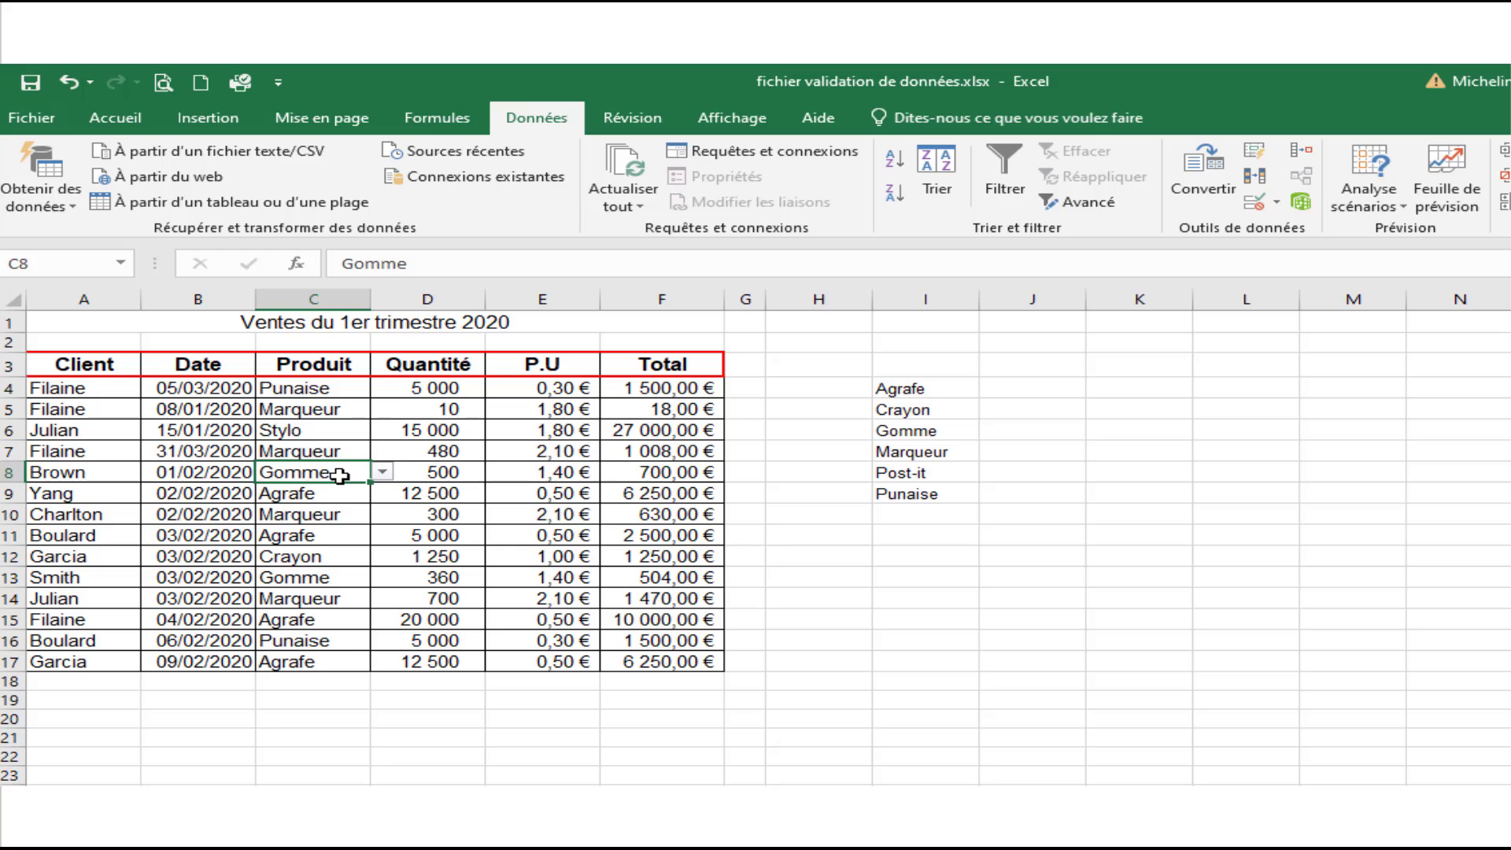
type("Sty")
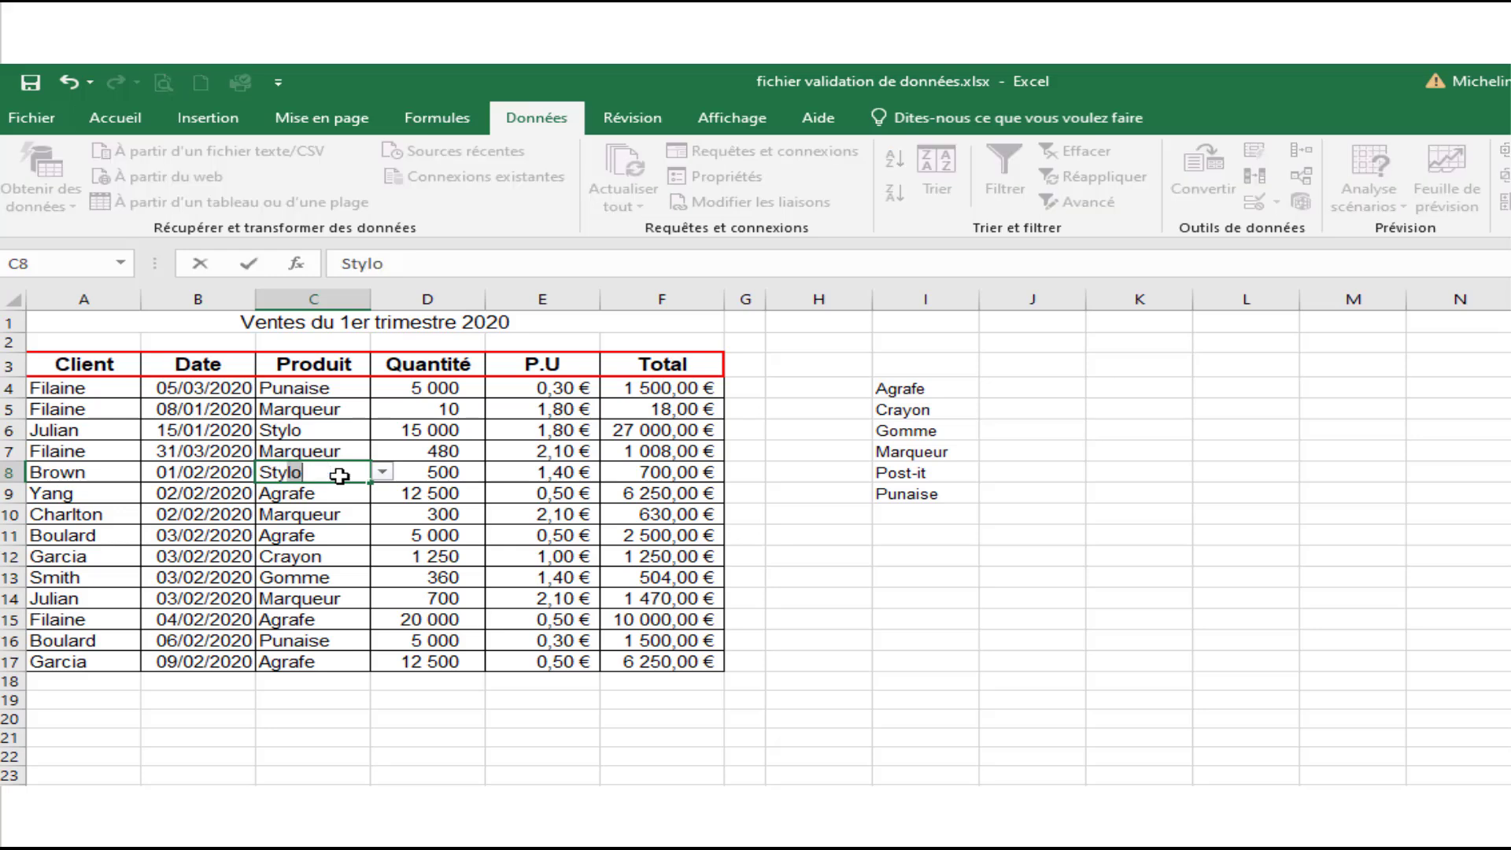
type("lo")
key("Return")
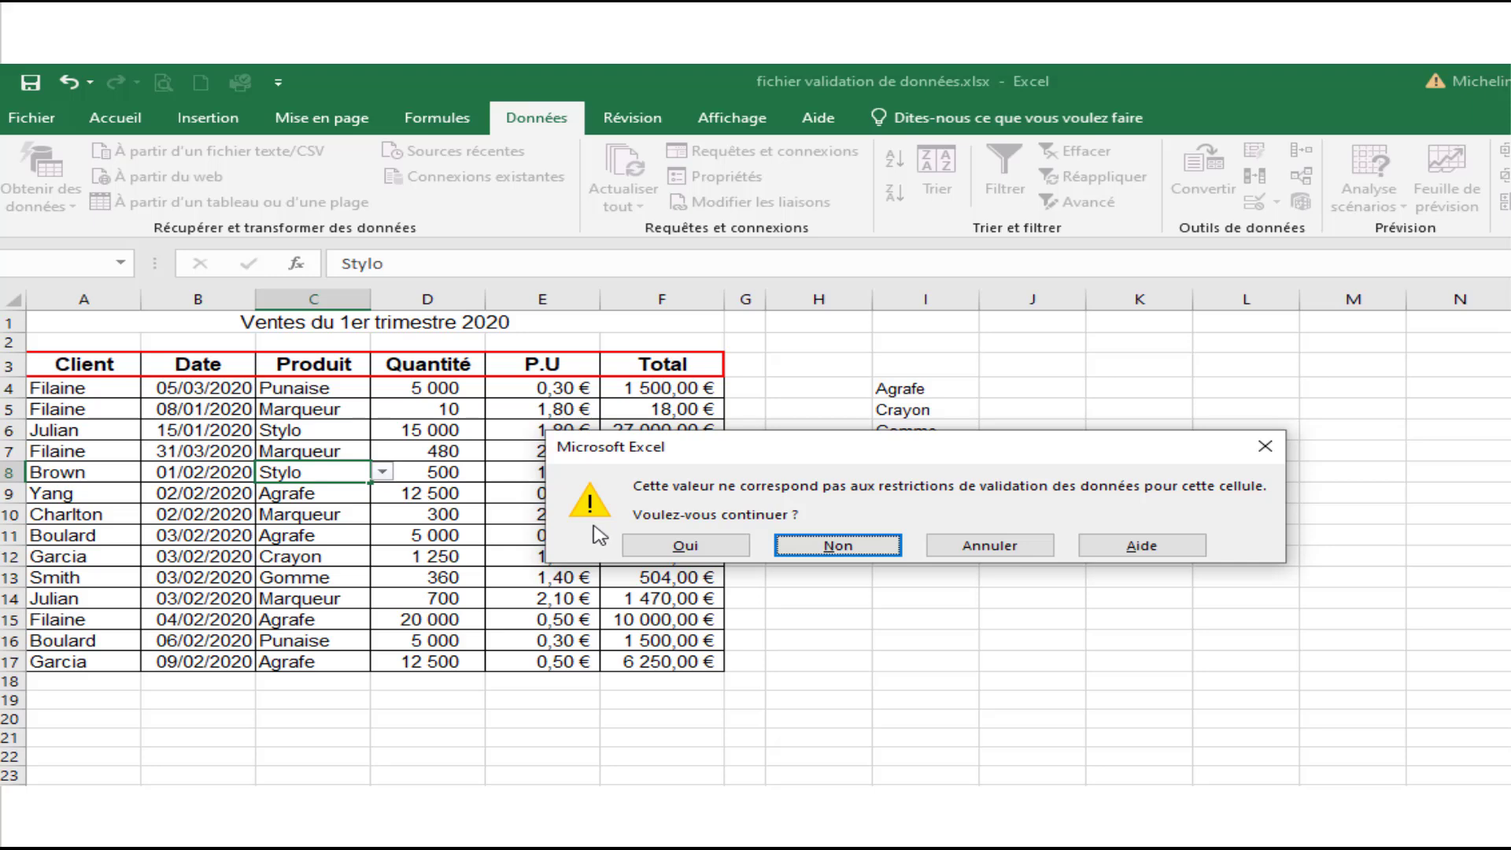
left_click(695, 551)
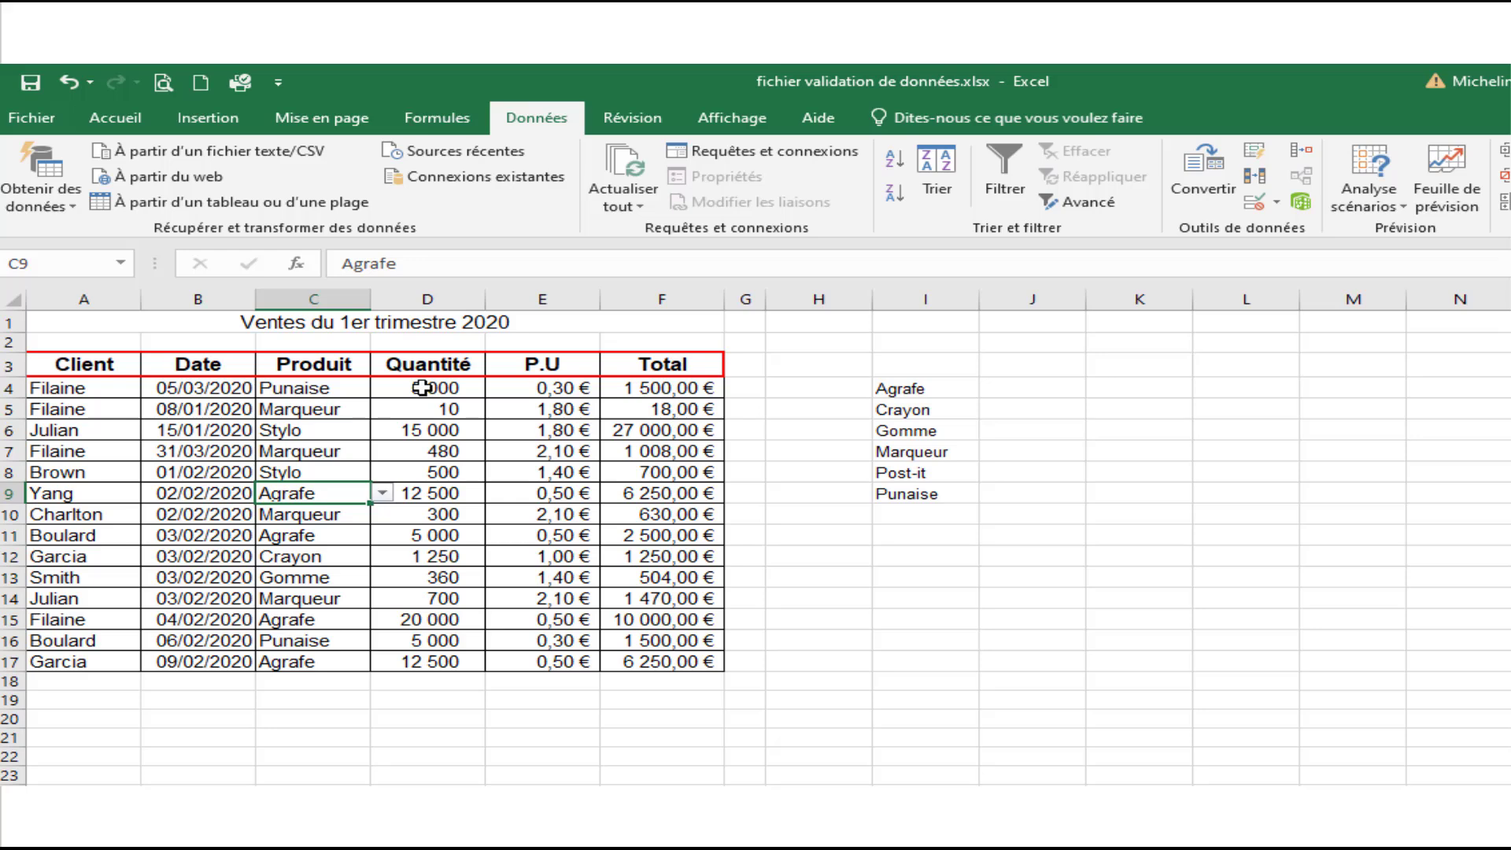
Step: Set up a Nombre entier validation rule for the Quantité cells D4:D17, allowing values between 0 and 1000000
left_click_drag(423, 387, 439, 661)
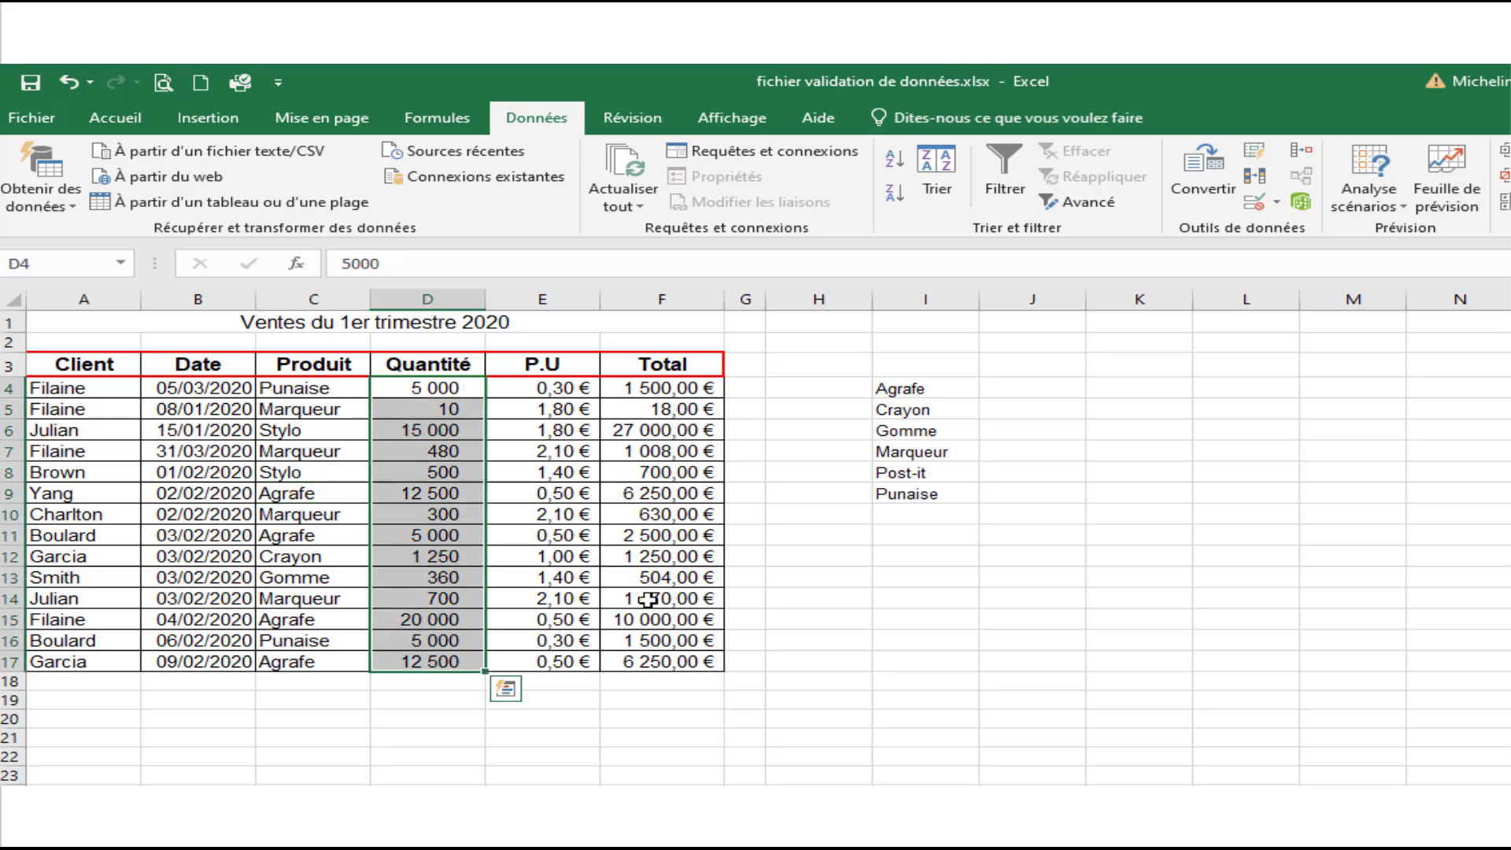
left_click(1251, 205)
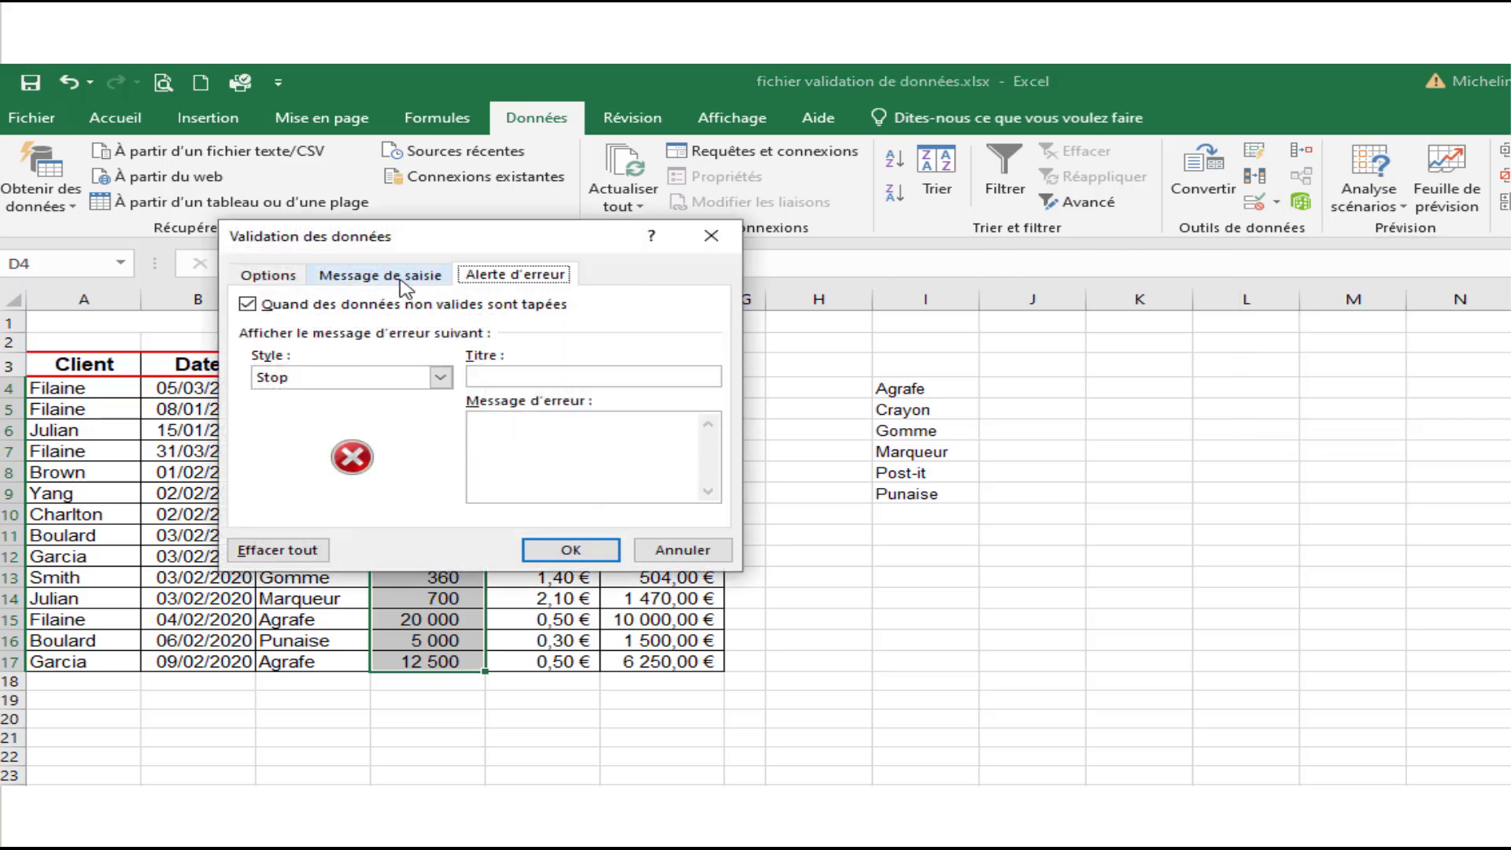
left_click(272, 277)
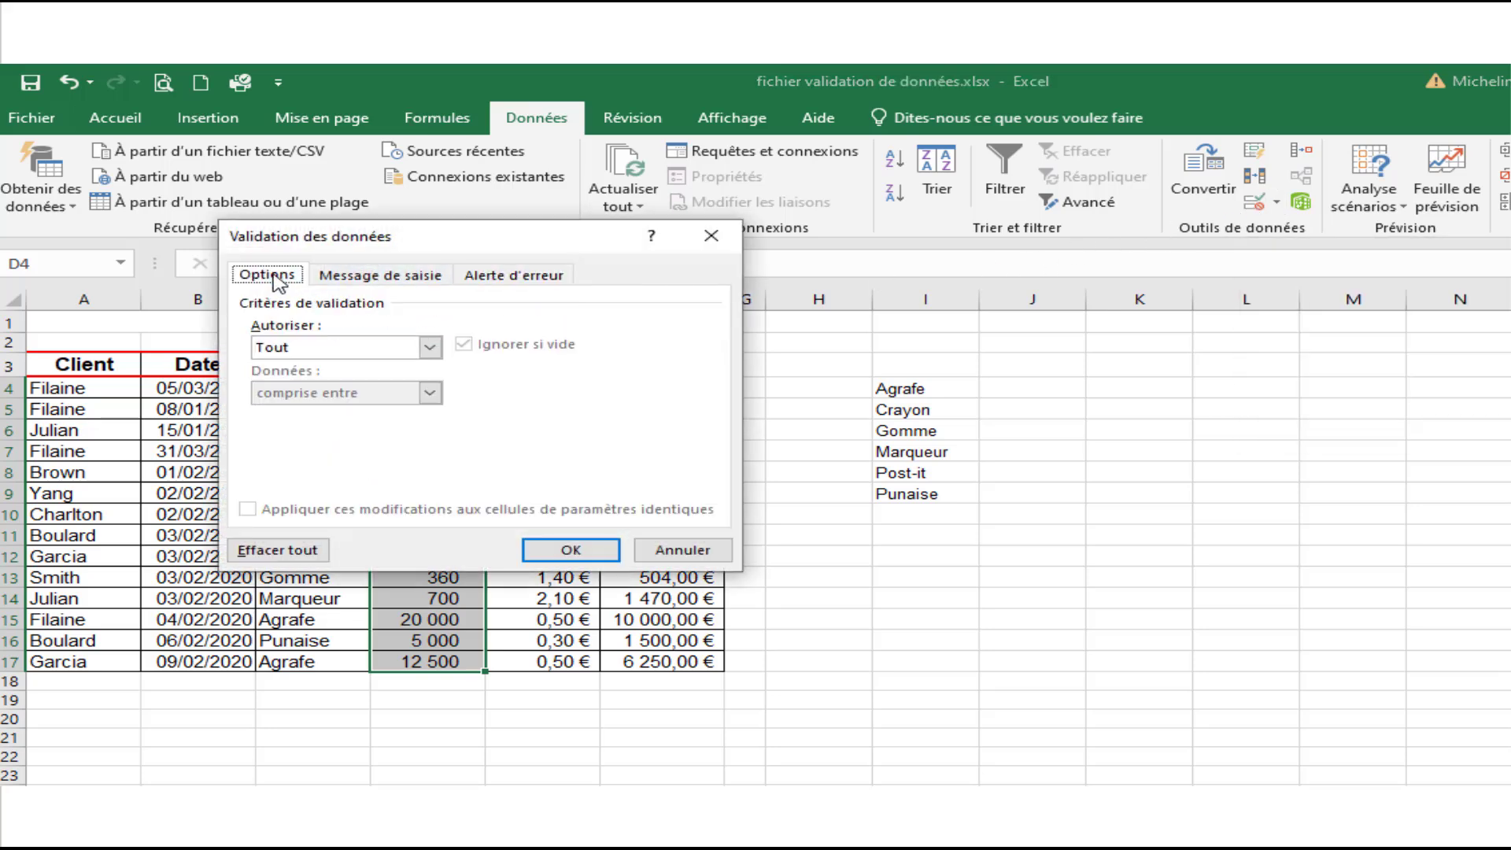
left_click(430, 349)
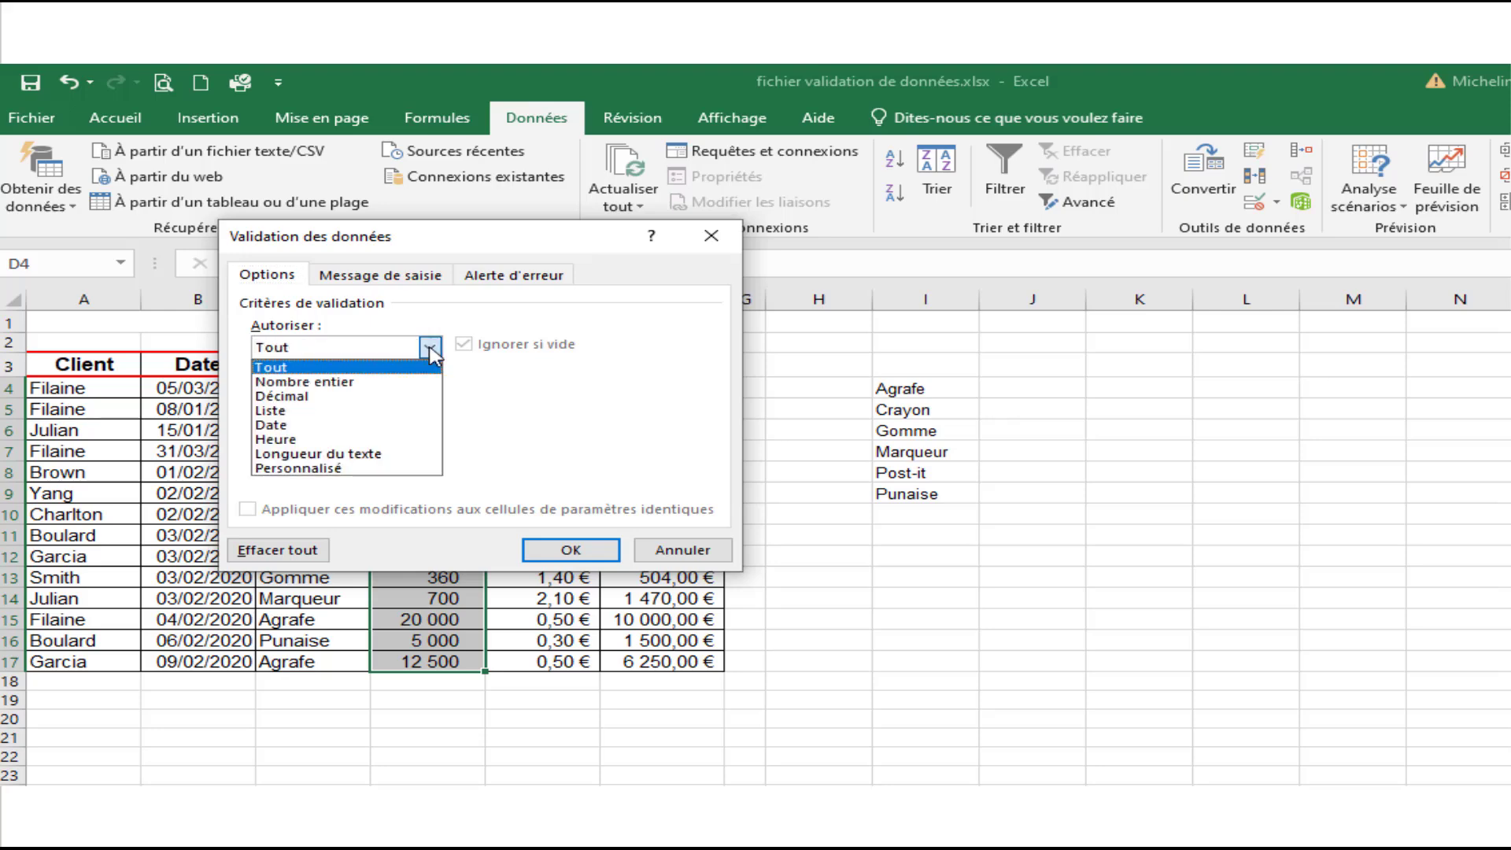
left_click(349, 383)
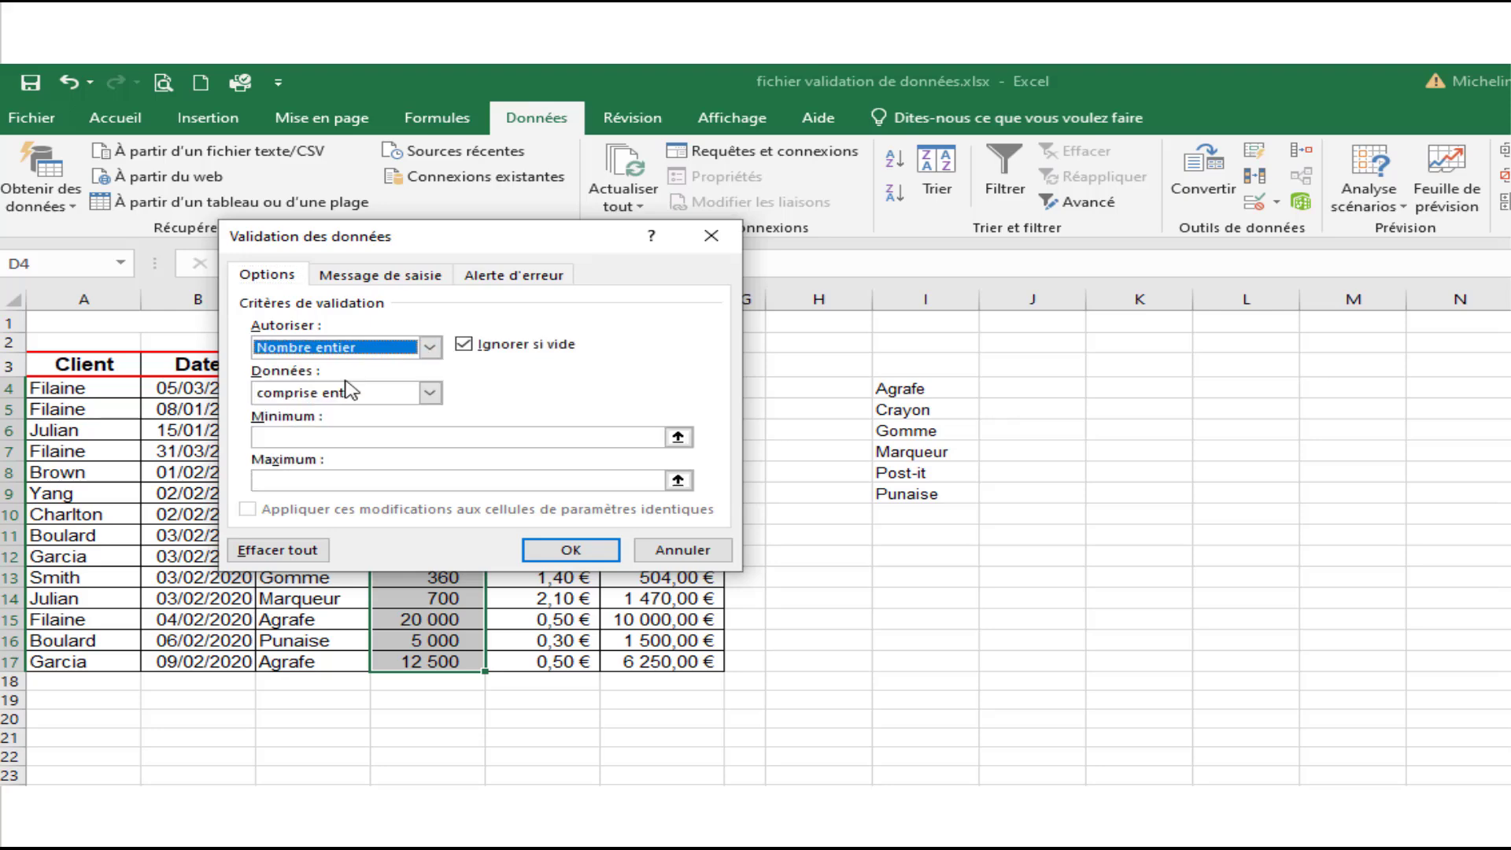
left_click(429, 392)
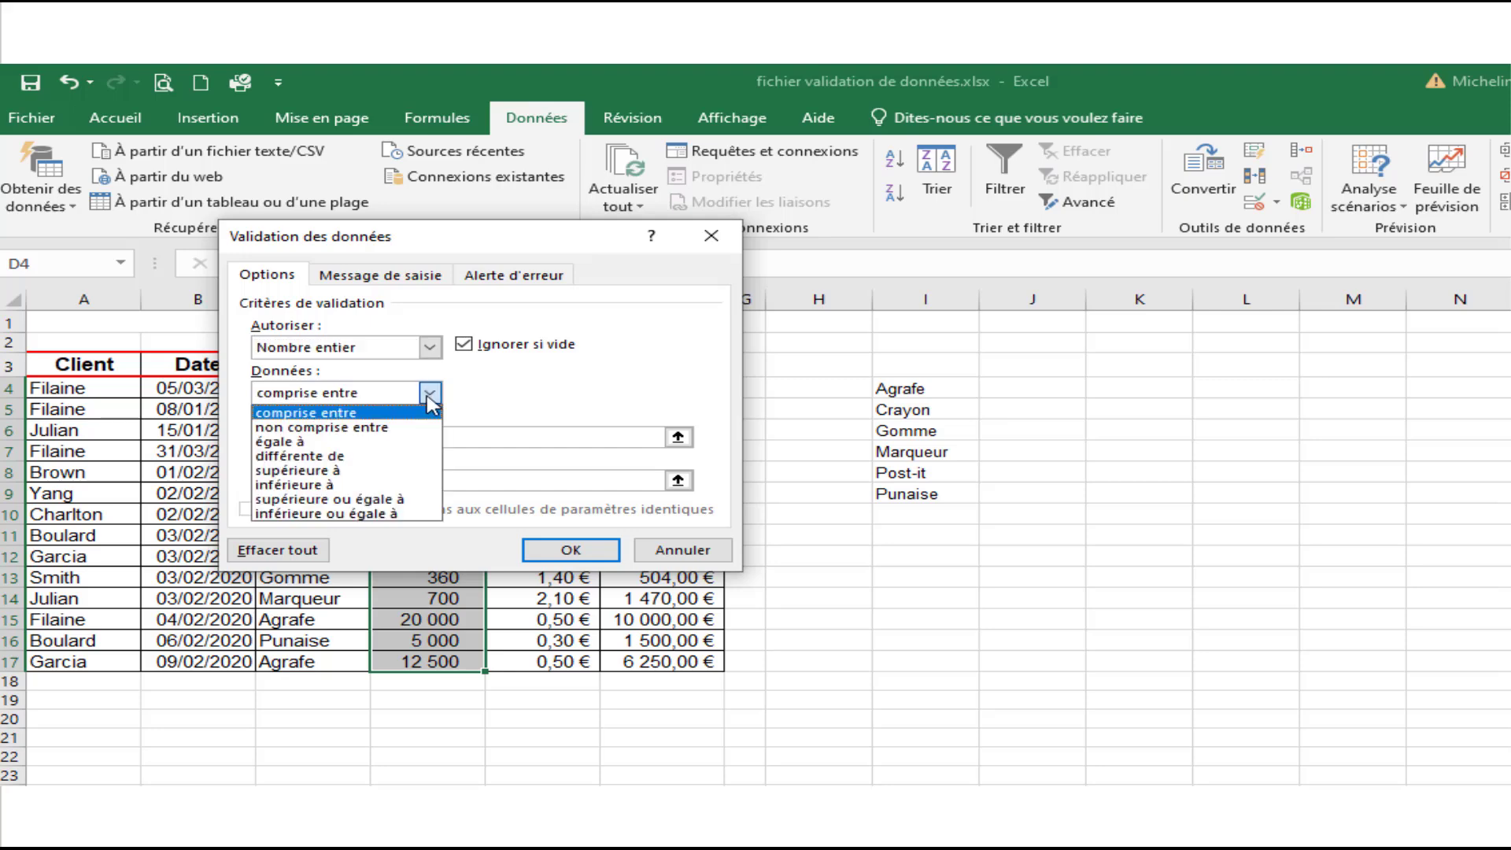
left_click(430, 394)
left_click(347, 434)
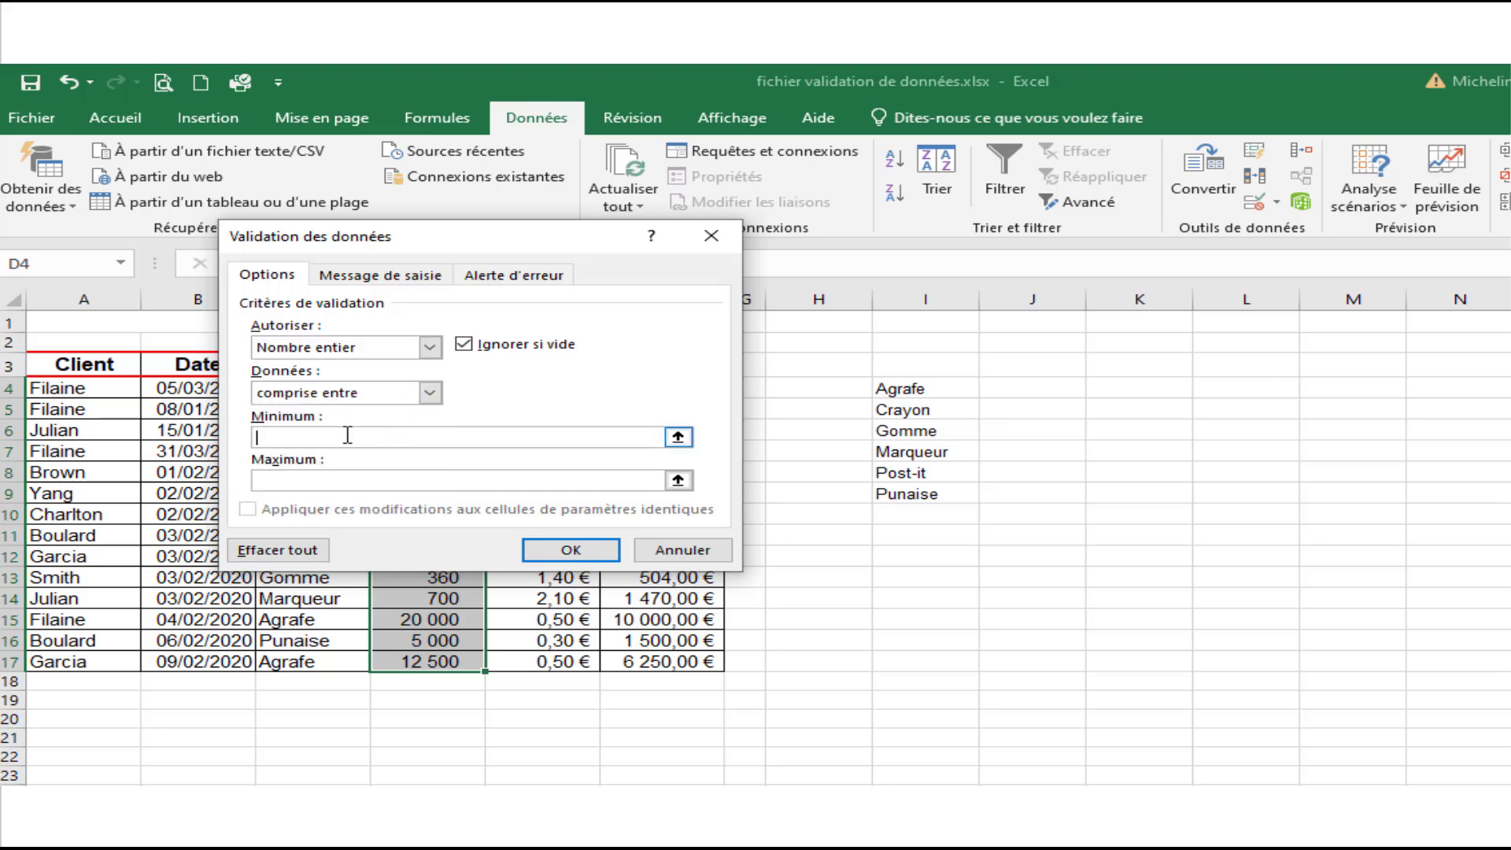
type("0")
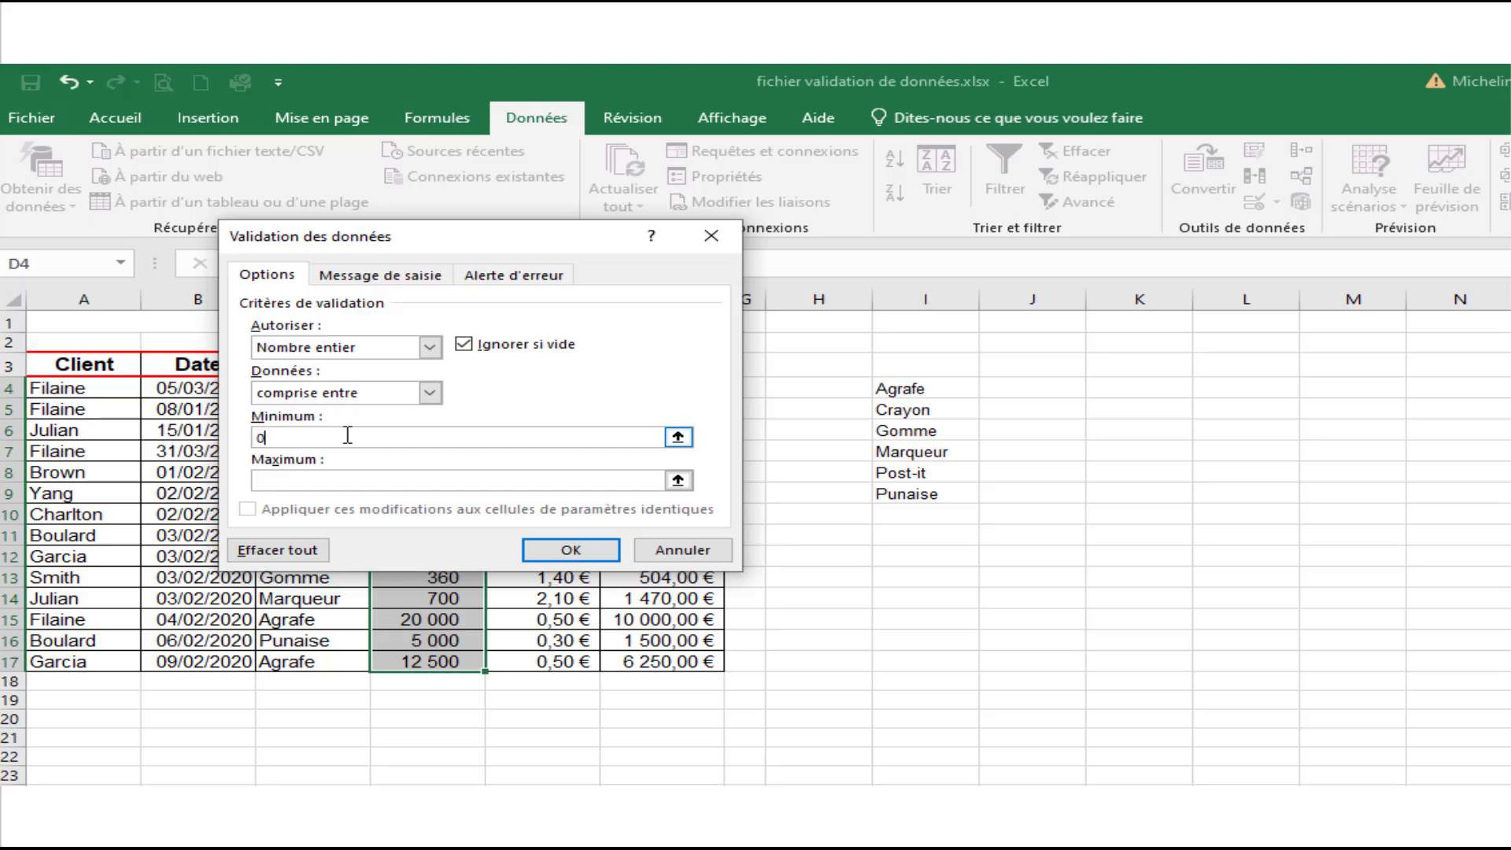
left_click(333, 480)
type("1000000")
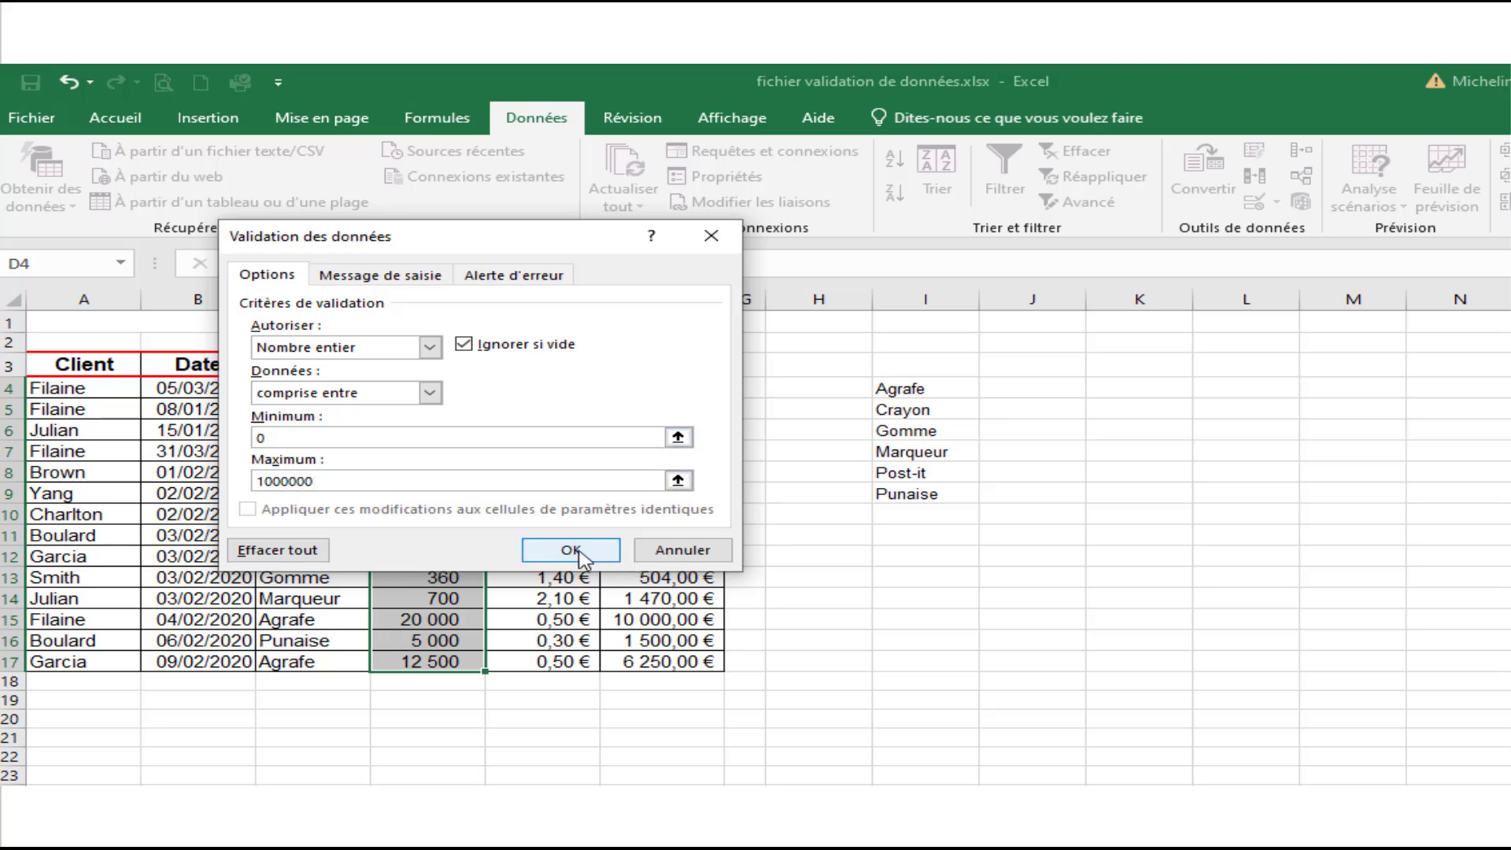
Step: Title the quantity rule's input message "nombre entier" and its Stop error alert "Nombre entier", and apply the validation
left_click(398, 279)
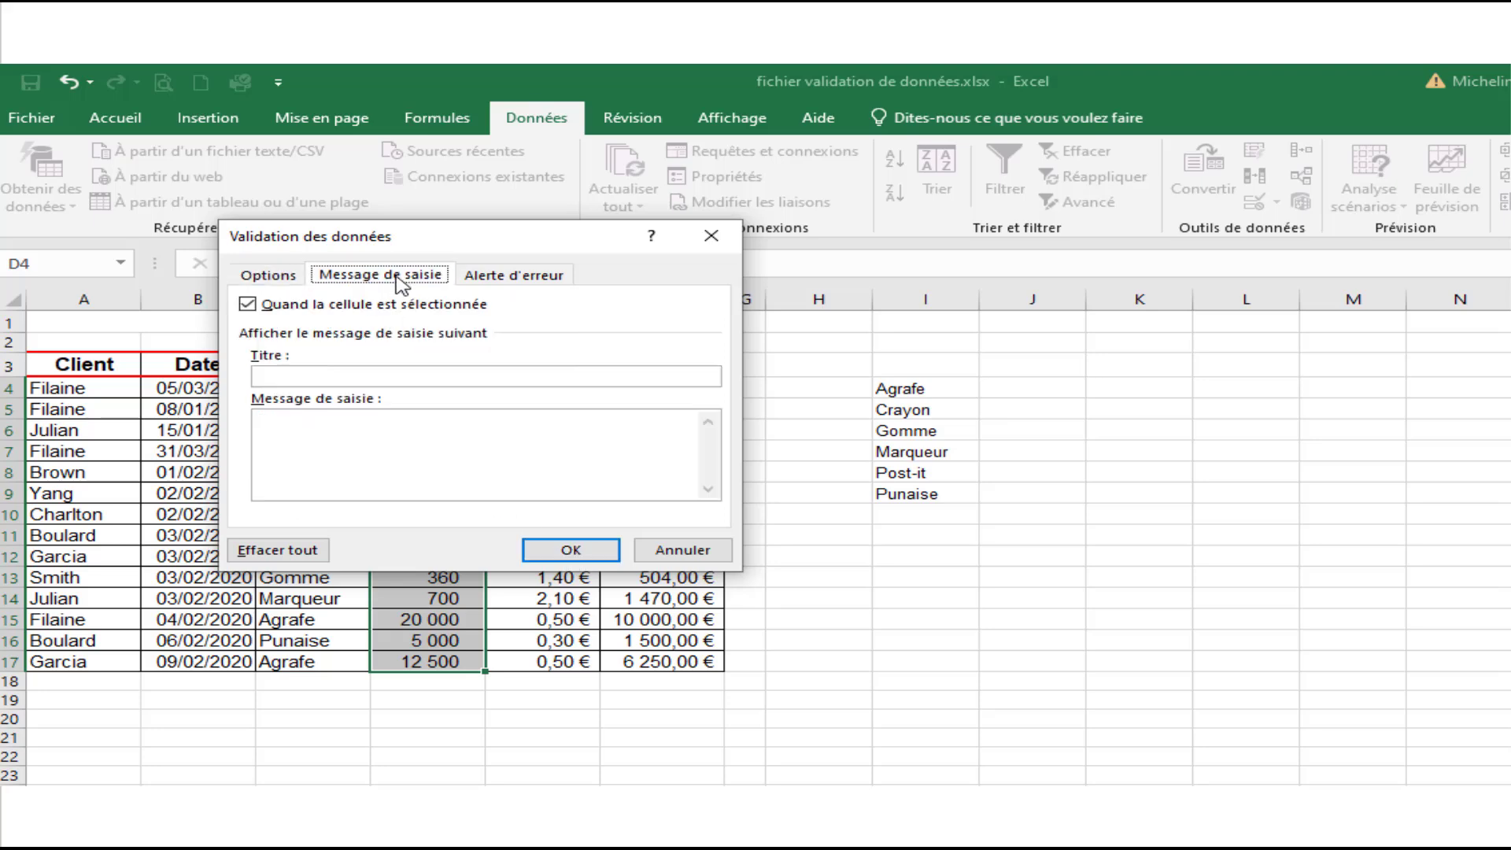
left_click(355, 379)
type("nombre")
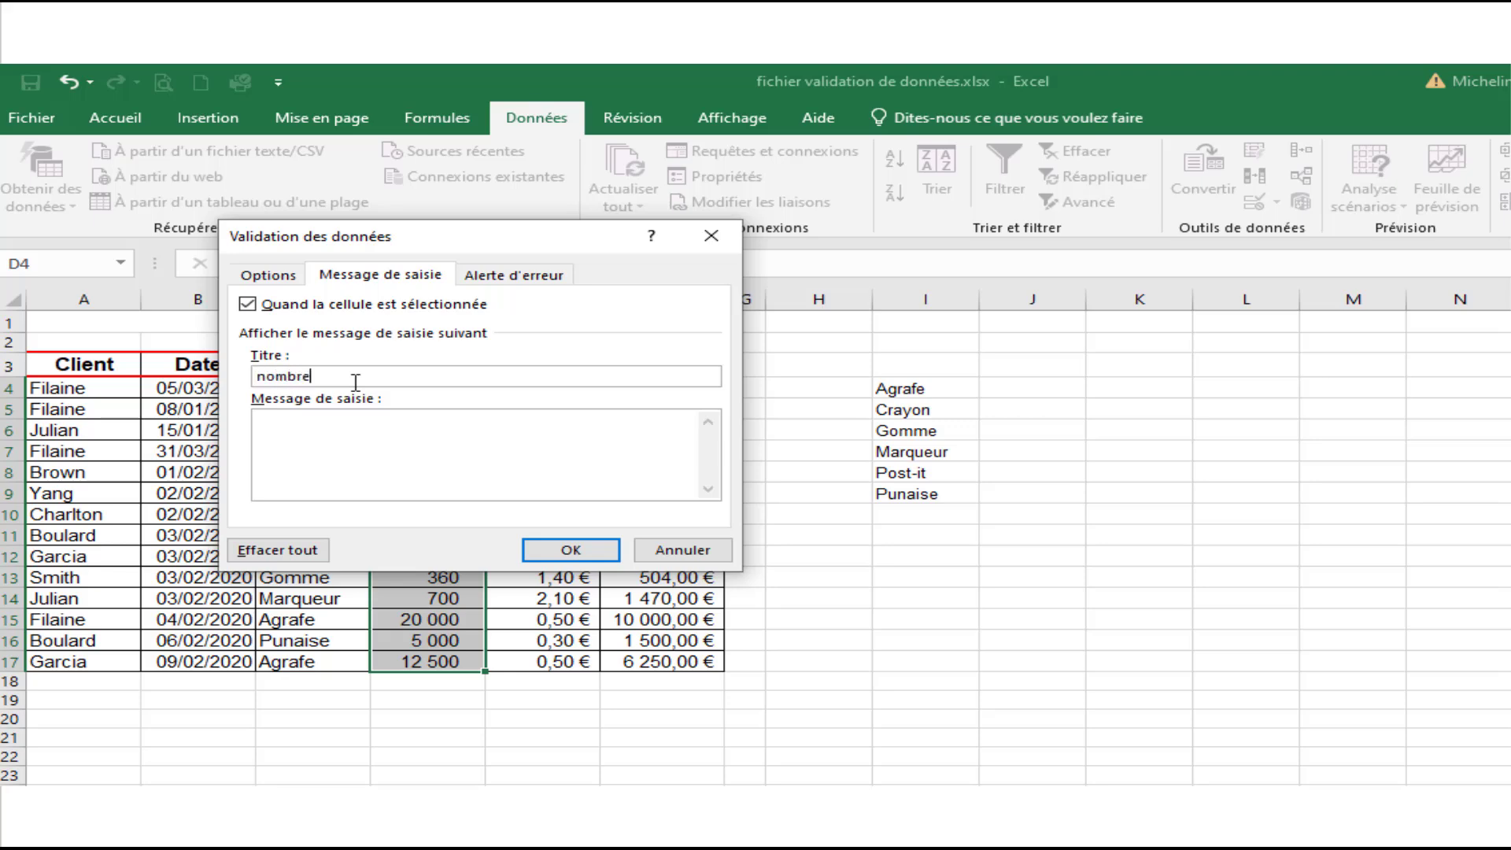
type(" entier")
left_click(469, 276)
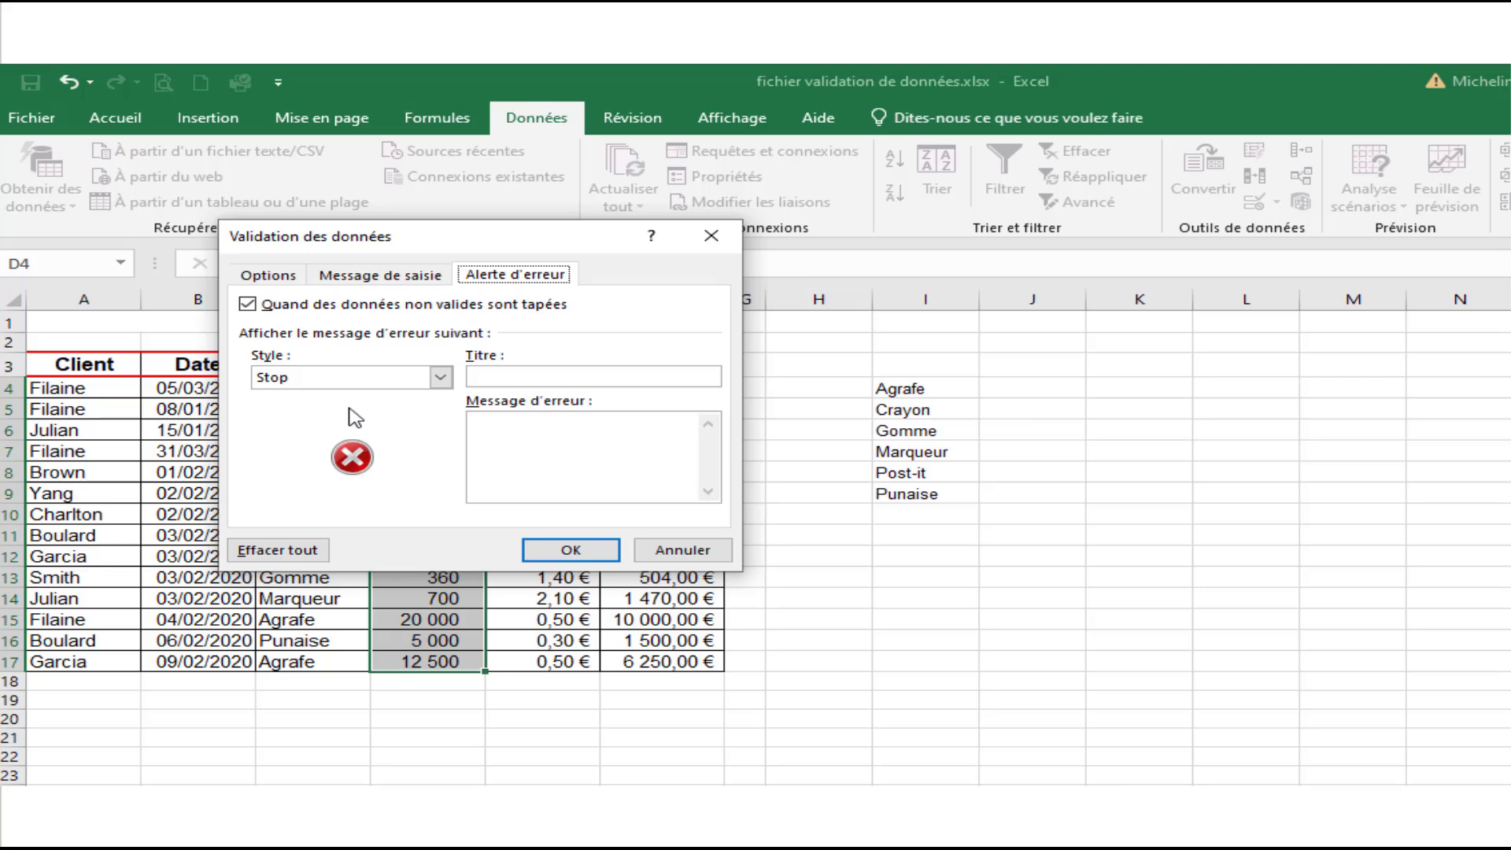
left_click(521, 378)
type("Nombre ")
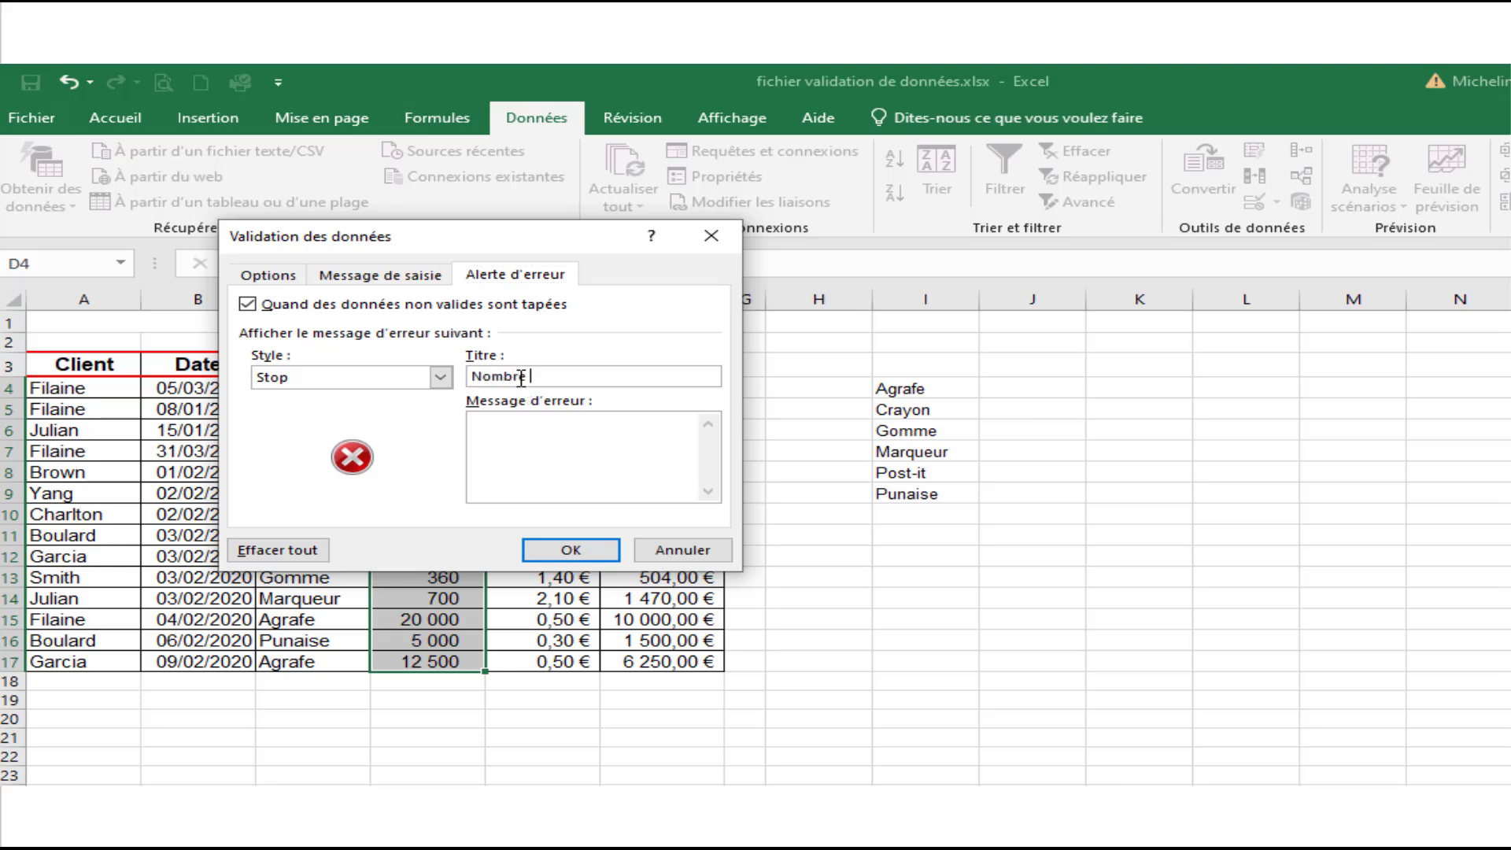
type("entier")
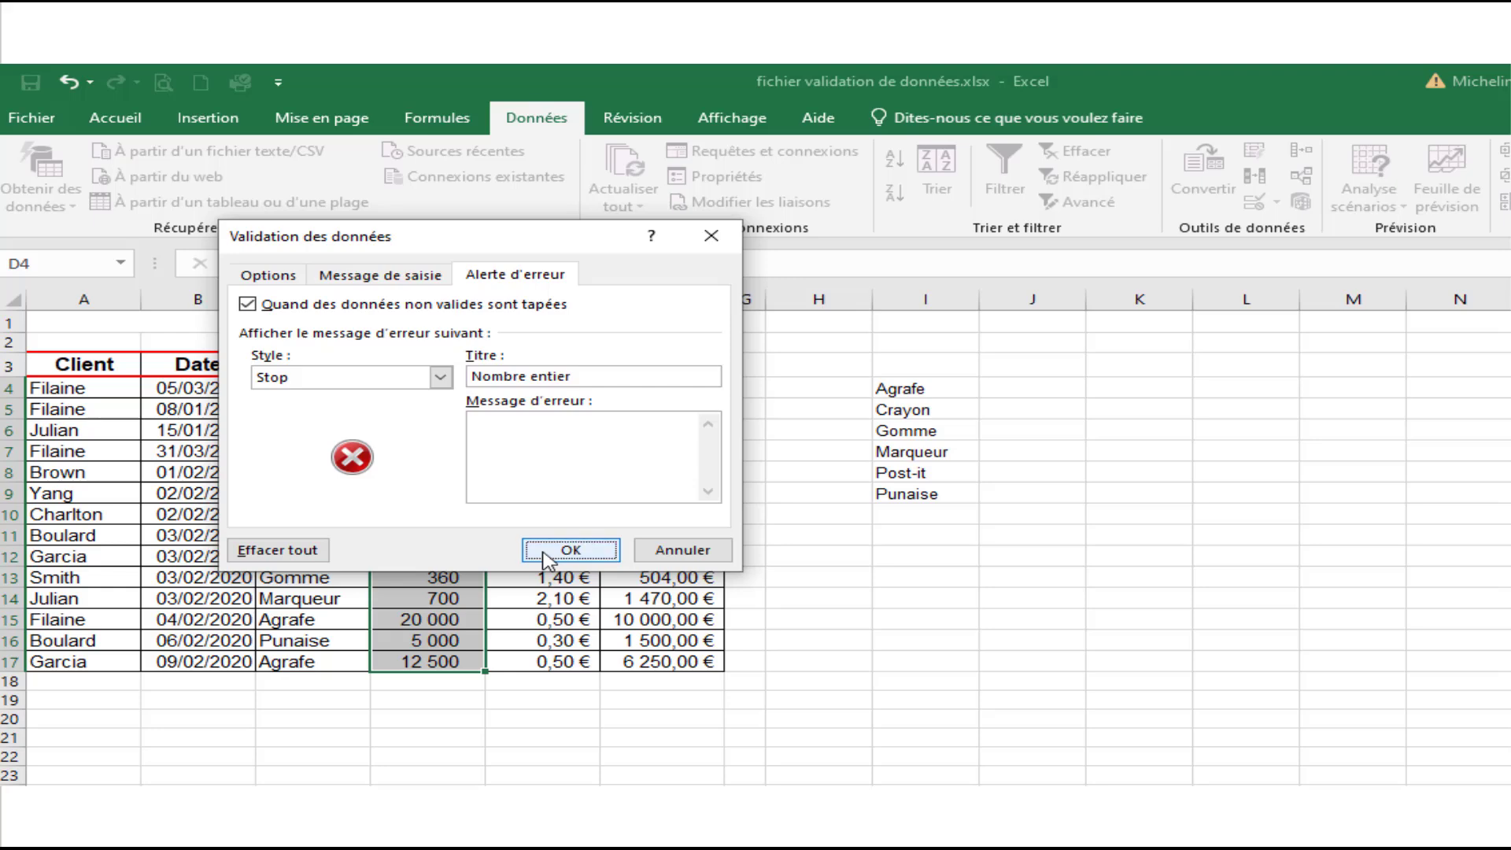
left_click(572, 550)
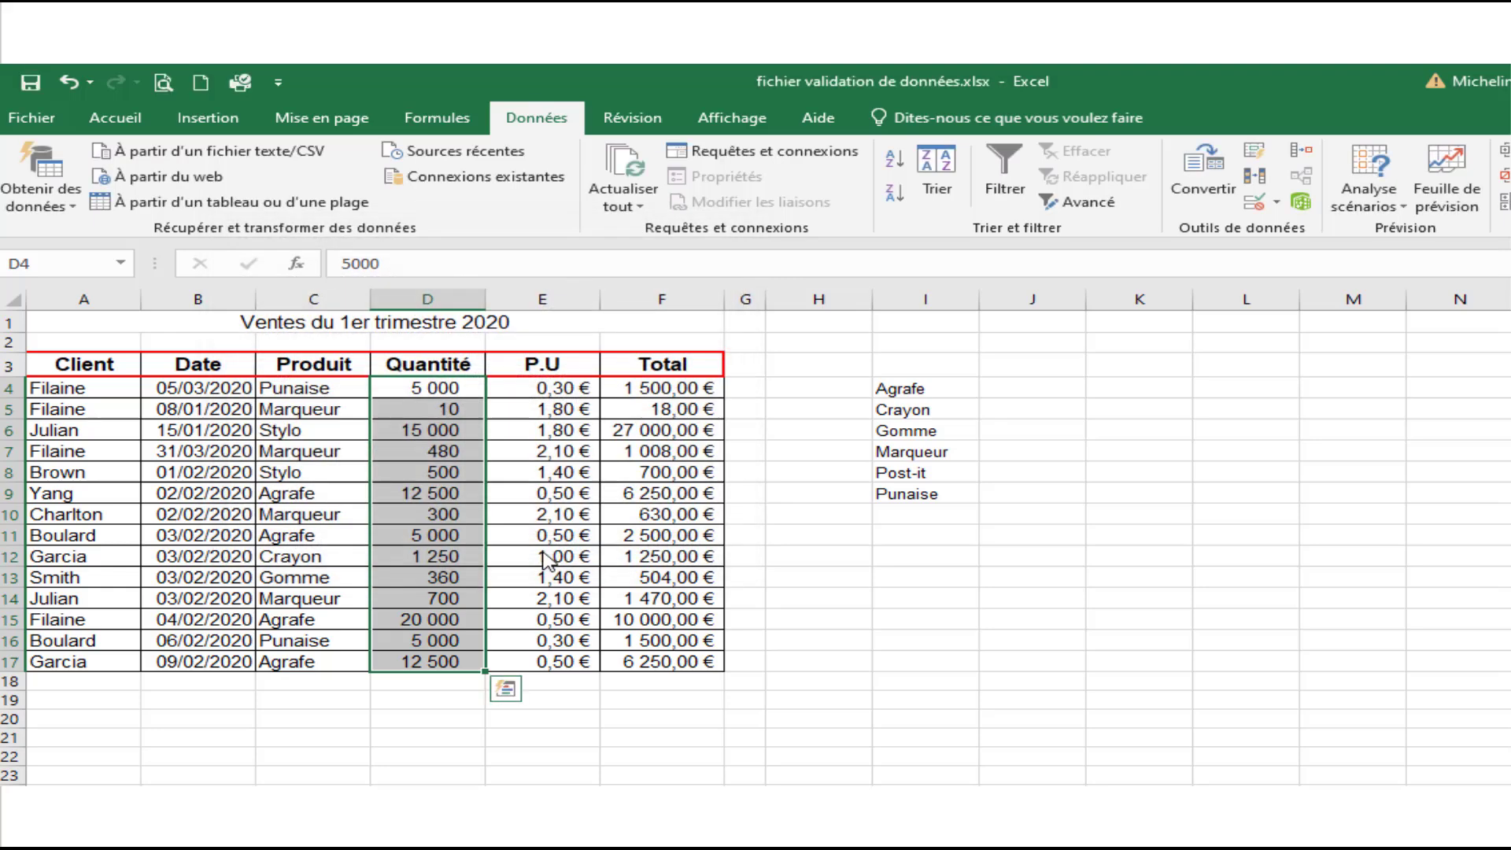
Step: Try to enter the decimal quantity 50,50 in cell D5 to test the whole-number rule
left_click(433, 408)
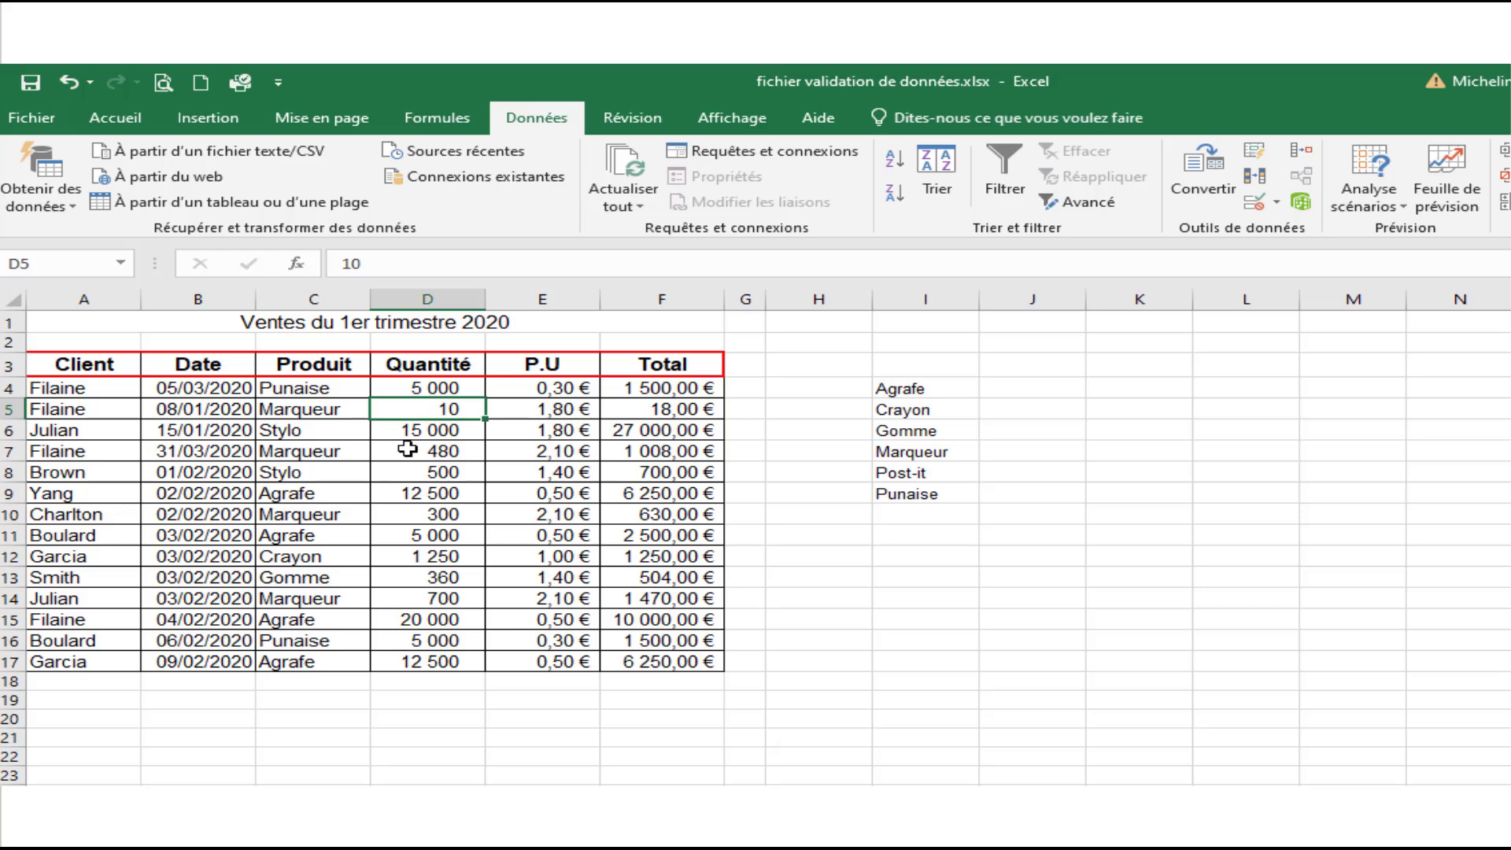
type("50,50")
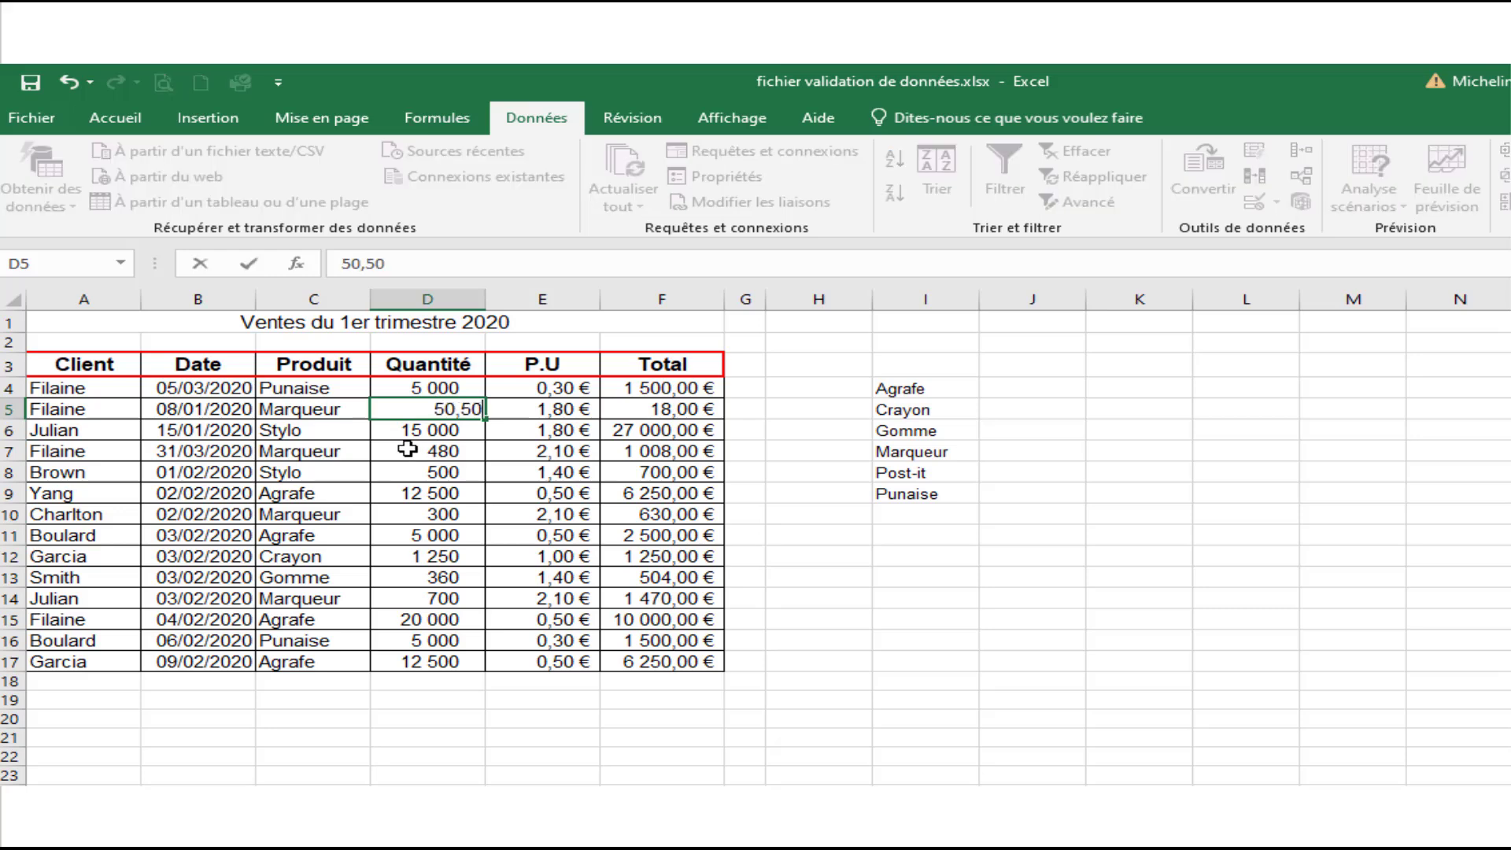
key("Return")
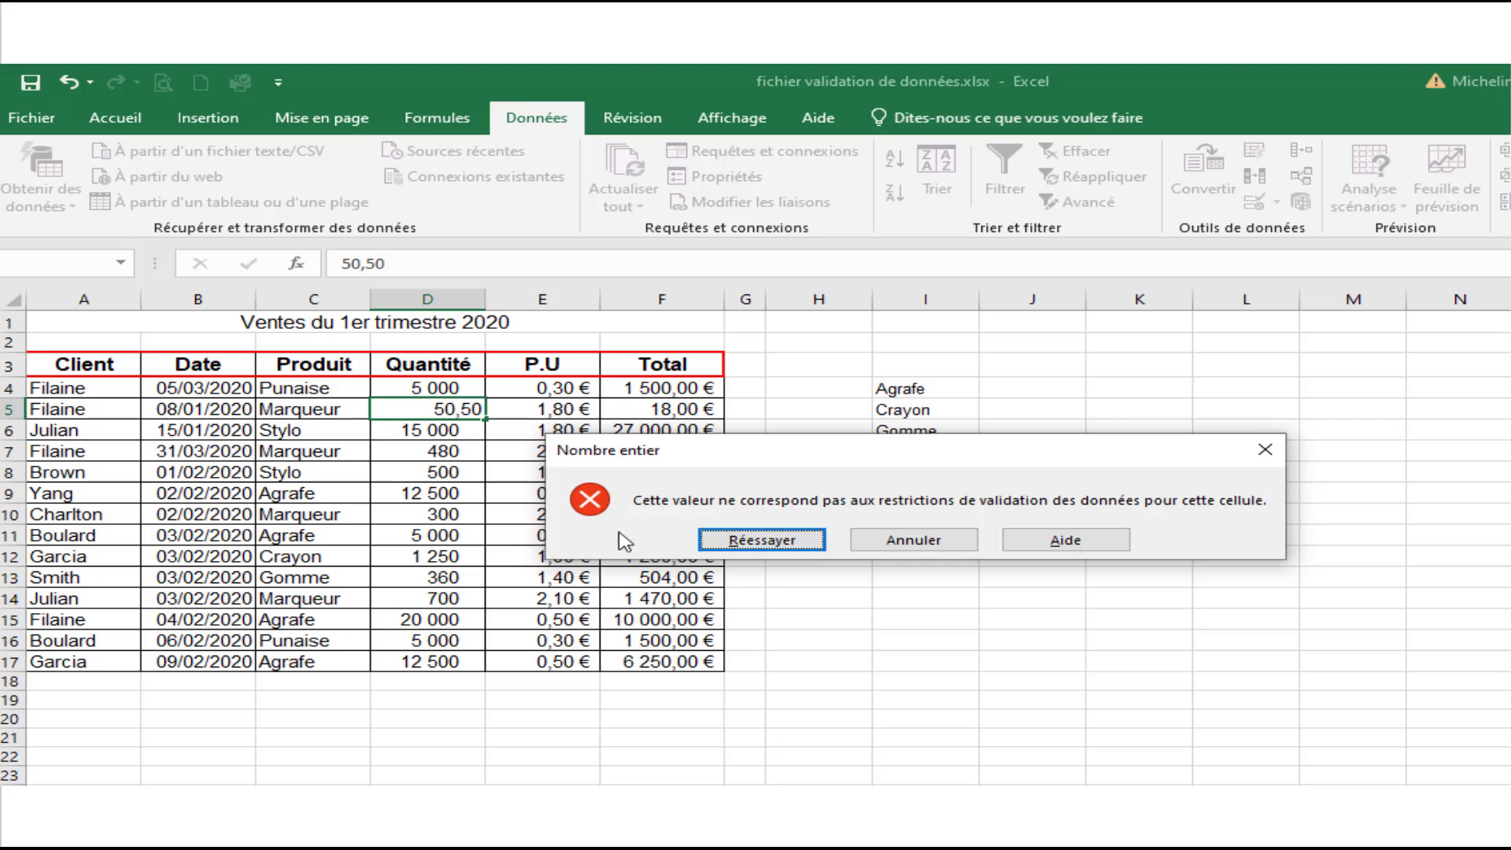
Step: Retry the entry in cell D5 with the whole quantity 50
left_click(771, 541)
type("50")
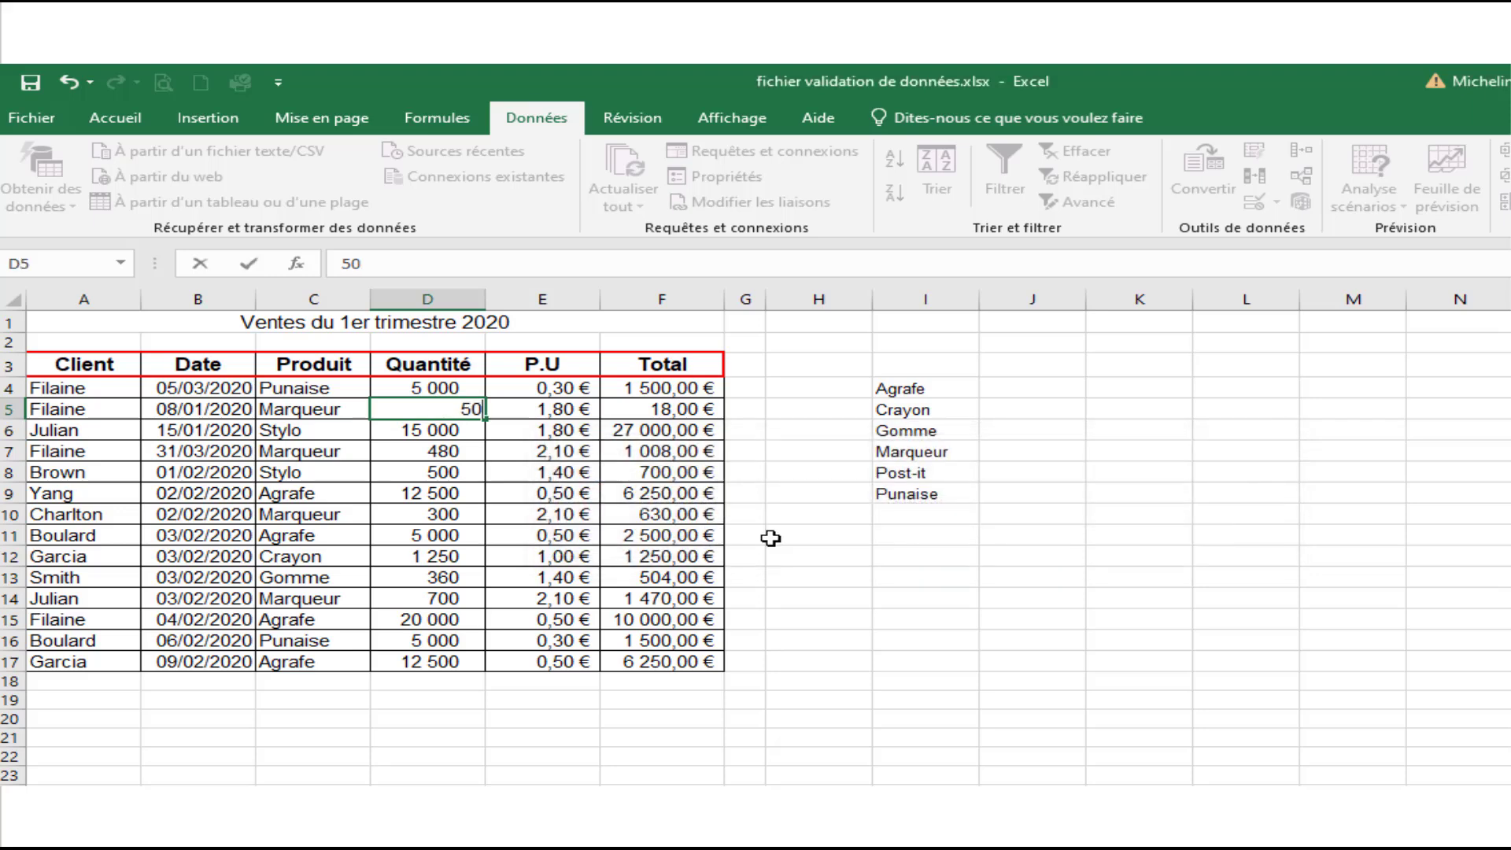
key("Return")
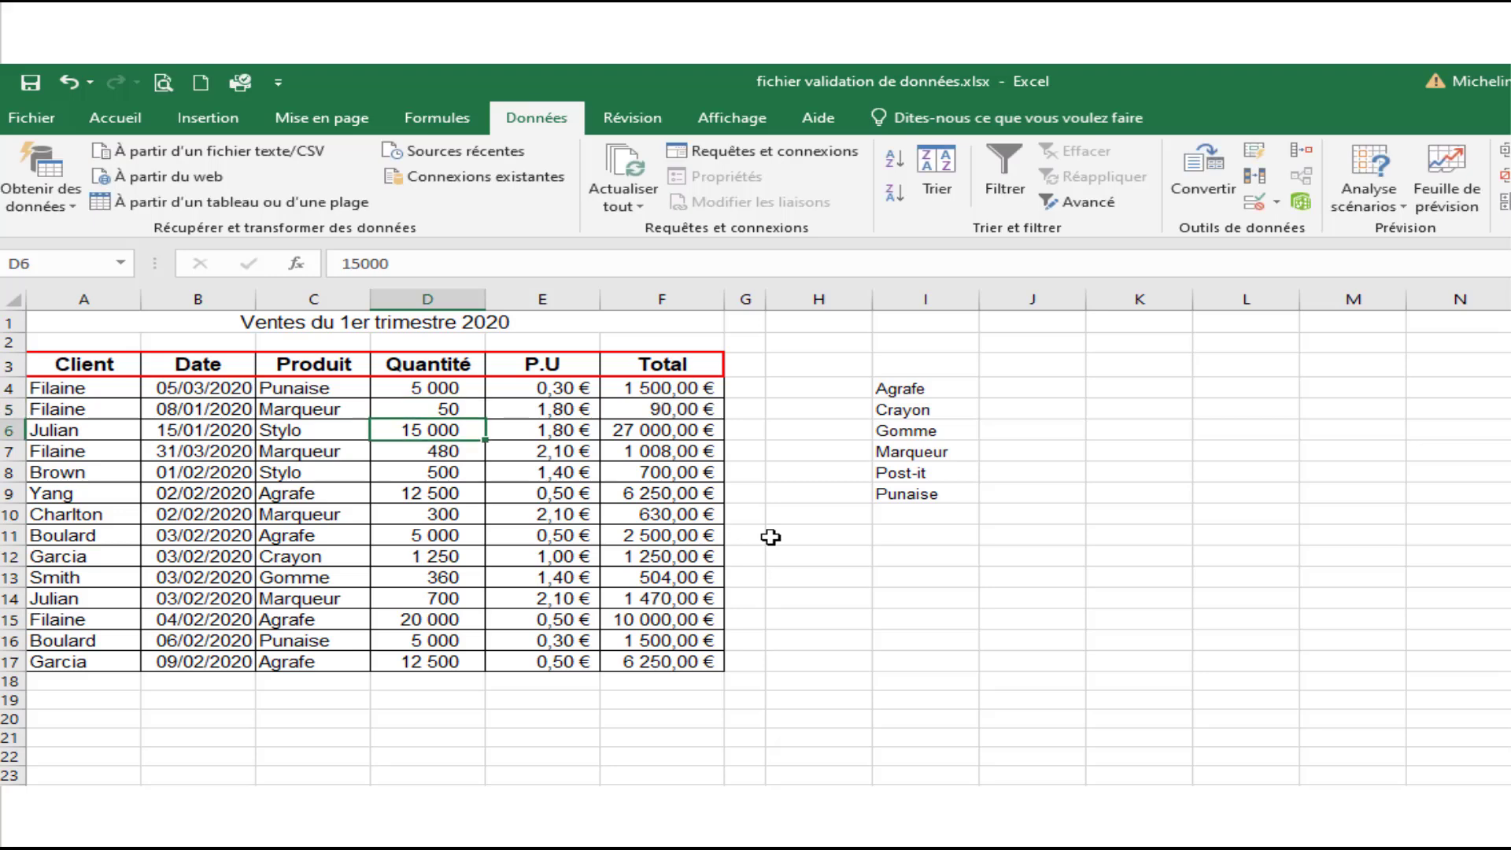